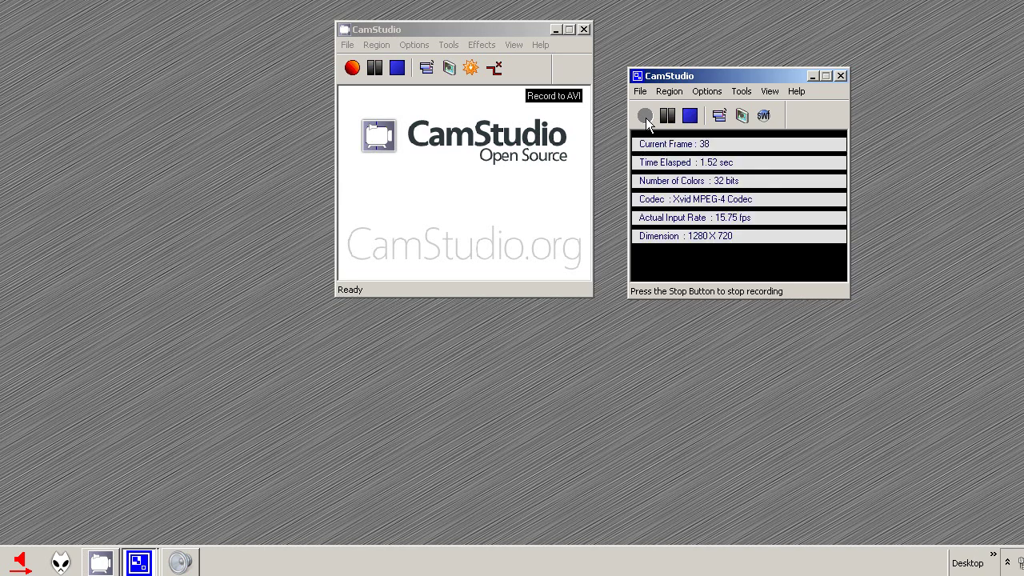
Step: Choose the Xvid MPEG-4 Codec as the video compressor and set its target quantizer to 1.00 for maximum quality
drag(519, 36, 438, 65)
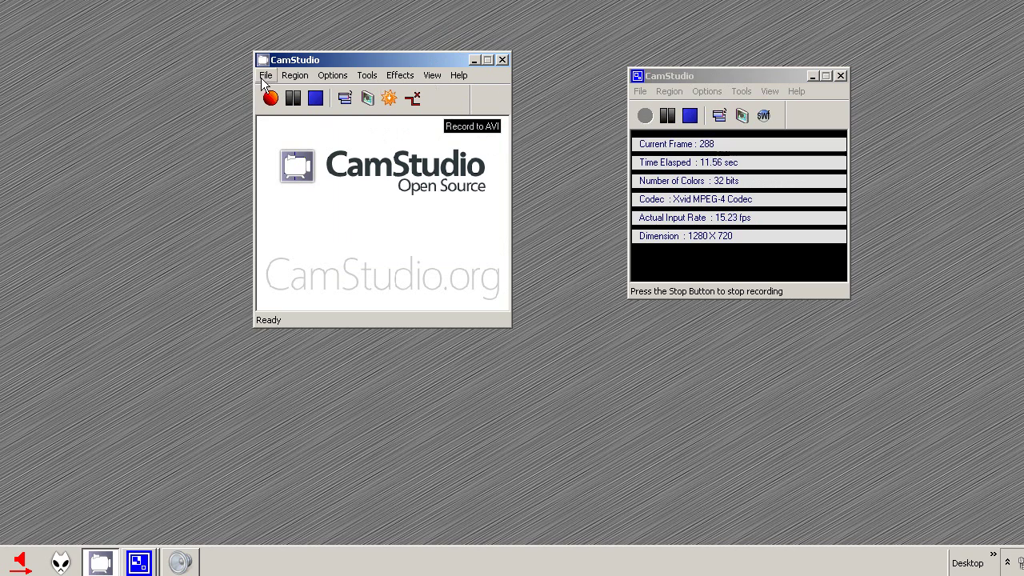
click(334, 76)
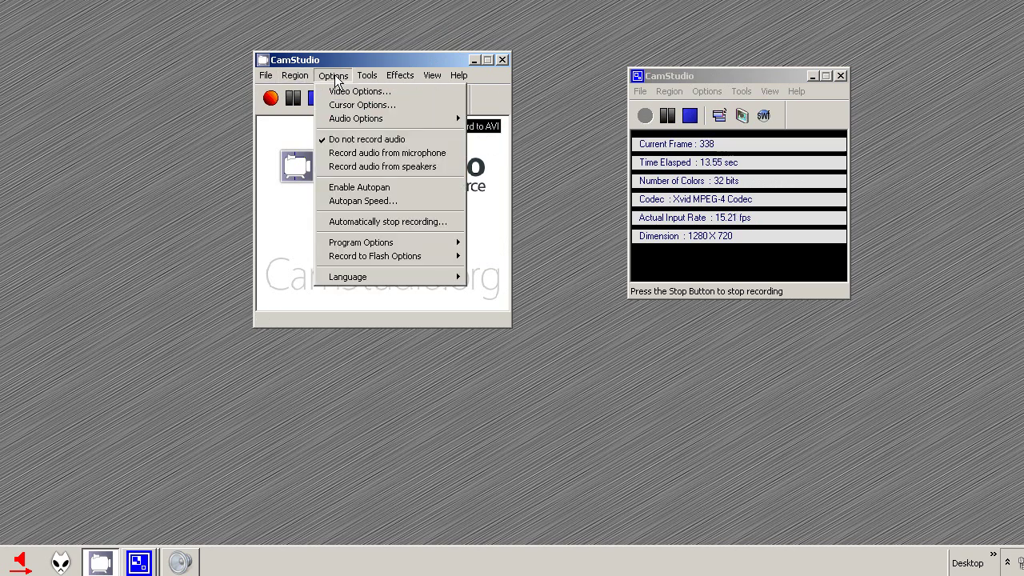
click(361, 92)
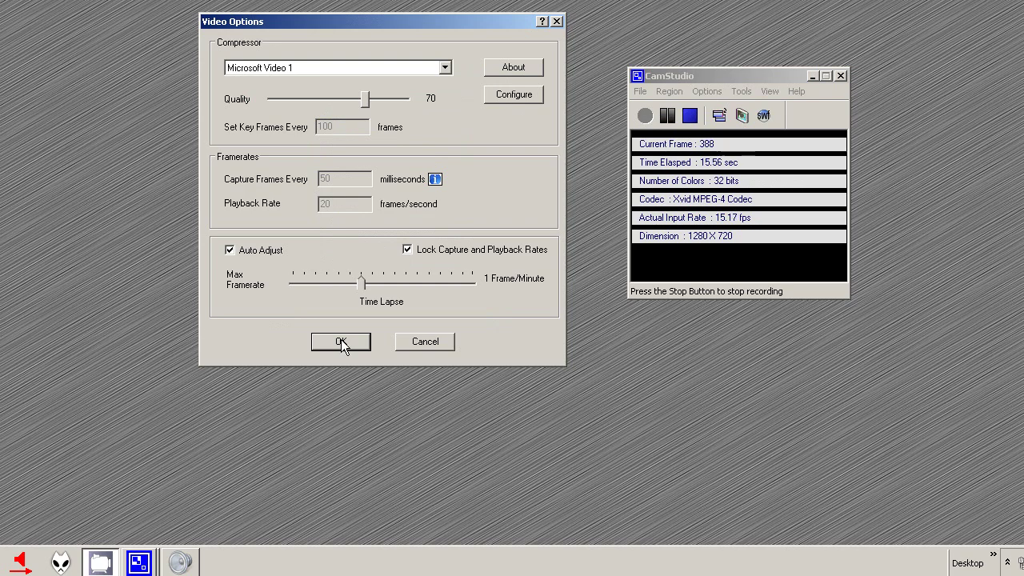
click(426, 68)
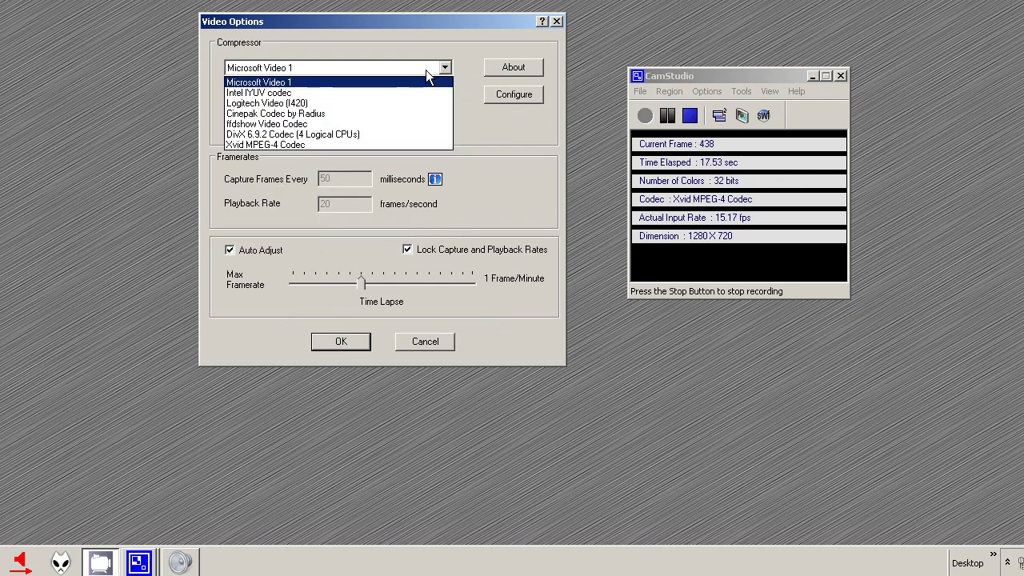
click(311, 145)
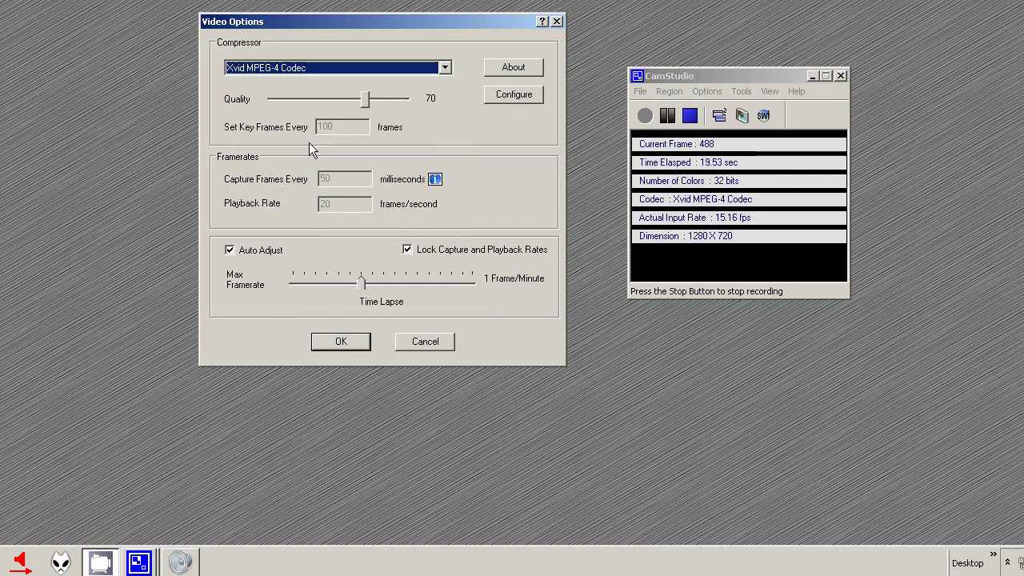
click(507, 95)
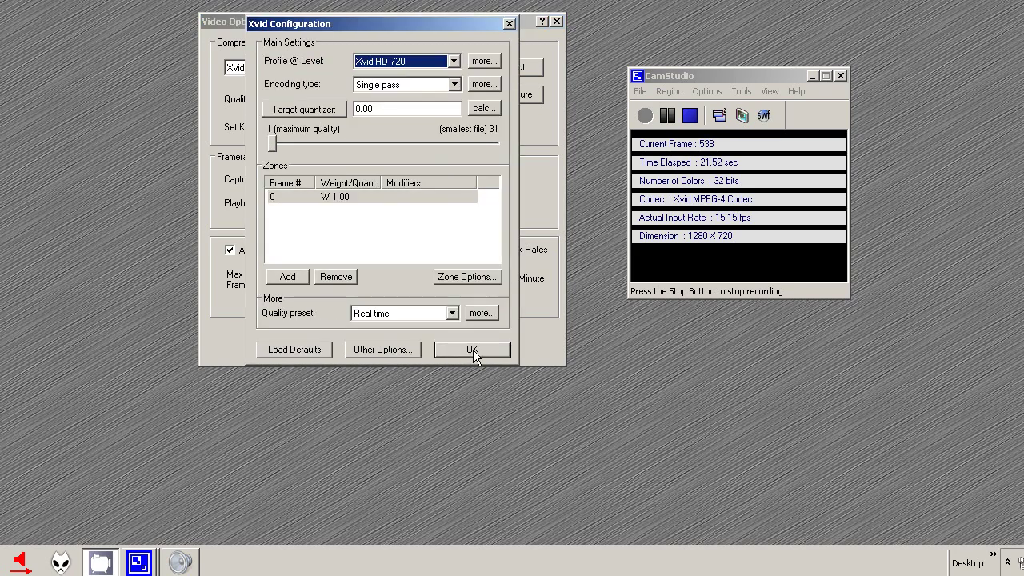
mouse_move(274, 144)
mouse_down()
mouse_move(295, 143)
mouse_move(267, 145)
mouse_up()
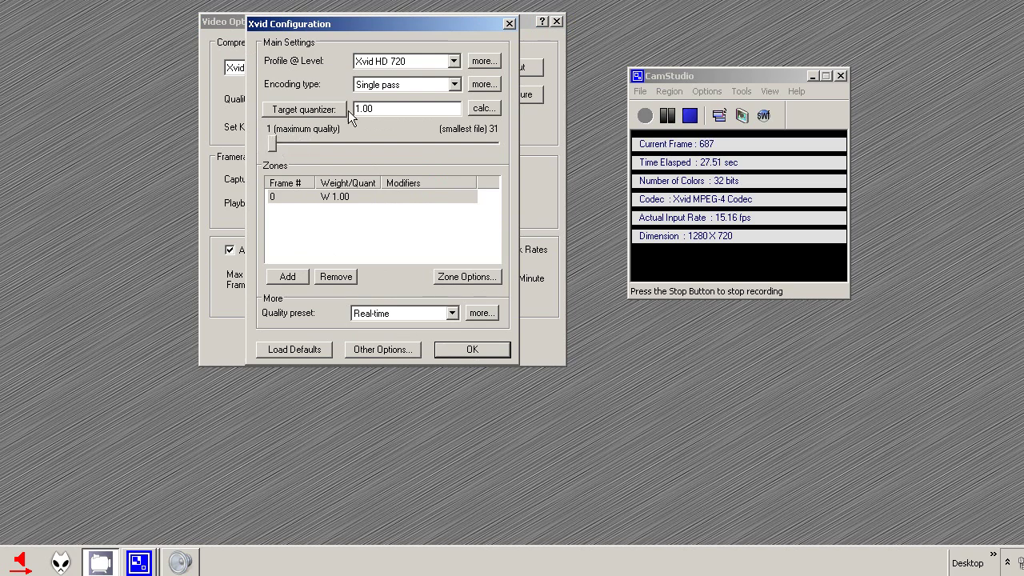
Step: Try H.263 quantization and B-VOPs in the Xvid HD 720 profile details, returning to MPEG quantization with B-VOPs off
click(483, 62)
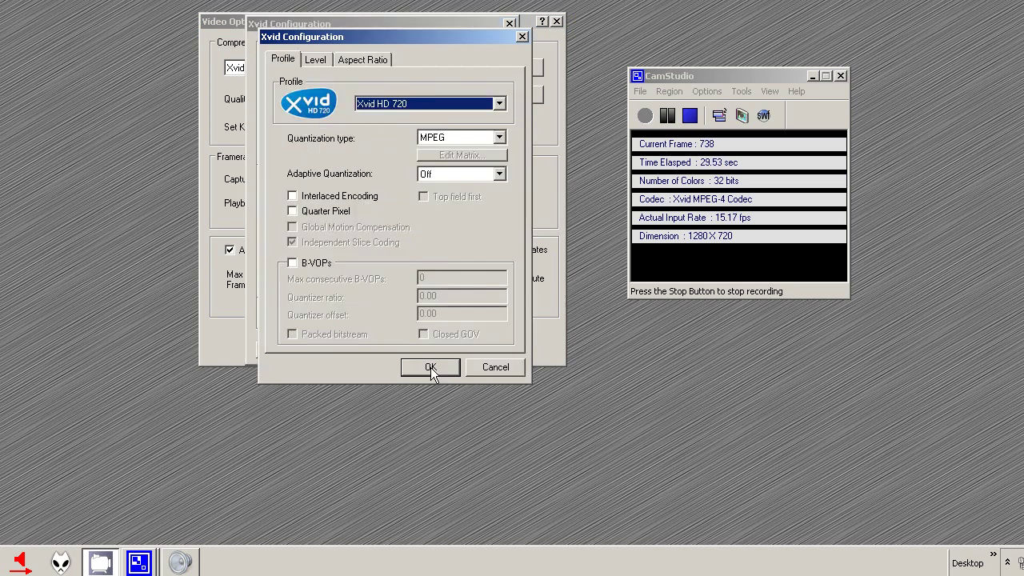
click(470, 136)
click(463, 154)
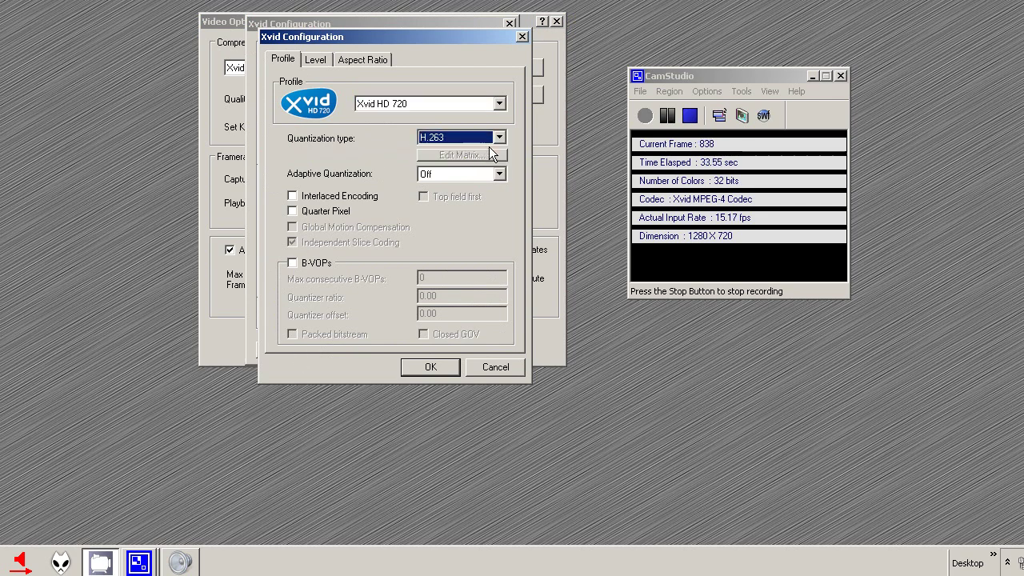
click(495, 141)
click(478, 164)
click(292, 264)
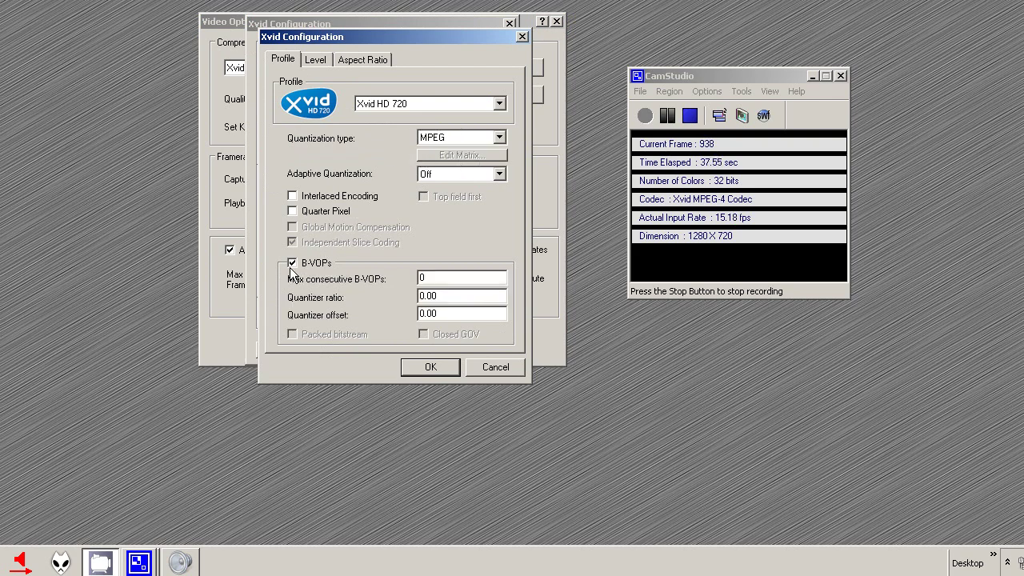
click(292, 267)
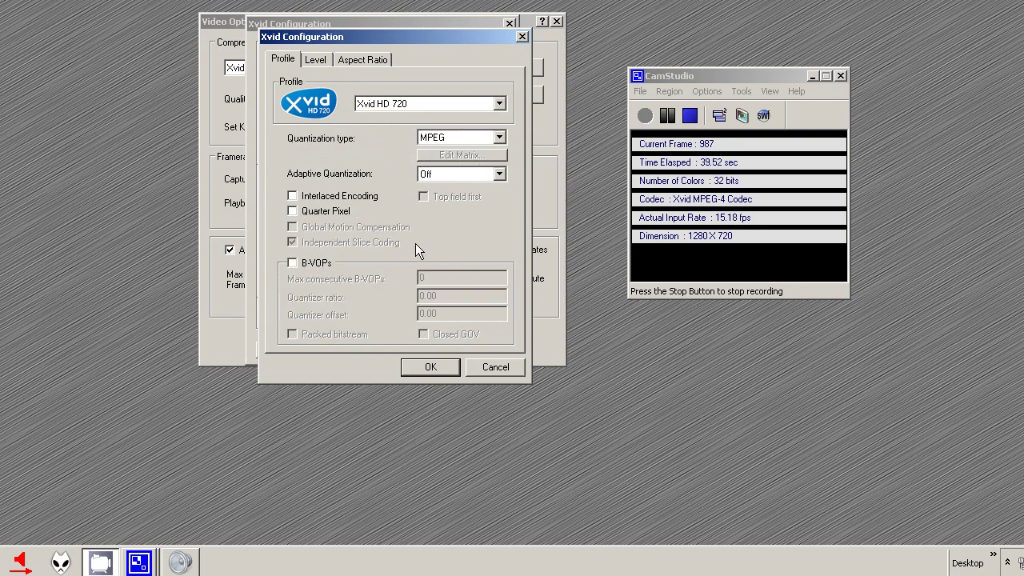
click(431, 367)
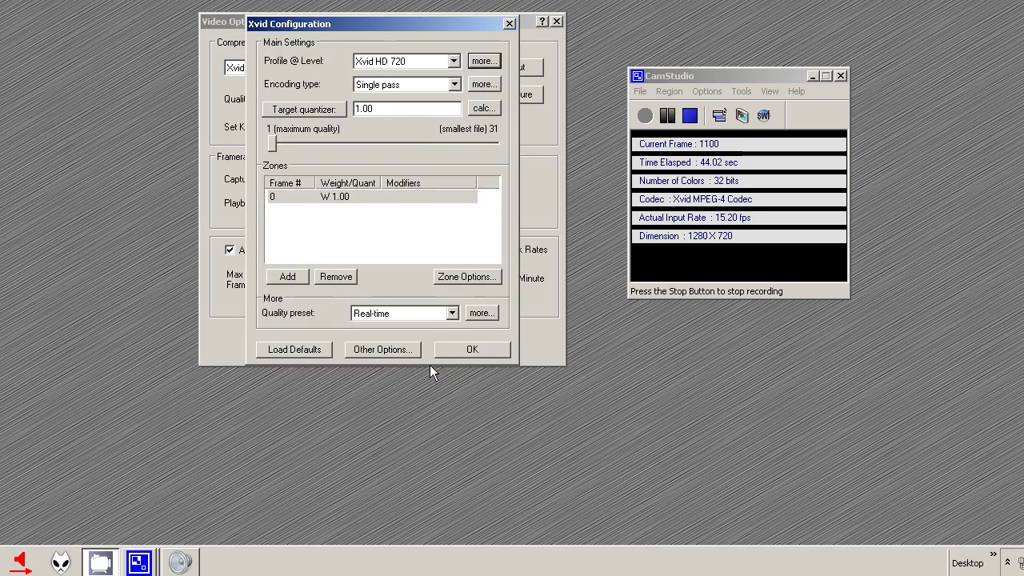
Step: Try the General purpose quality preset for the Xvid codec and return it to Real-time
click(392, 314)
click(393, 338)
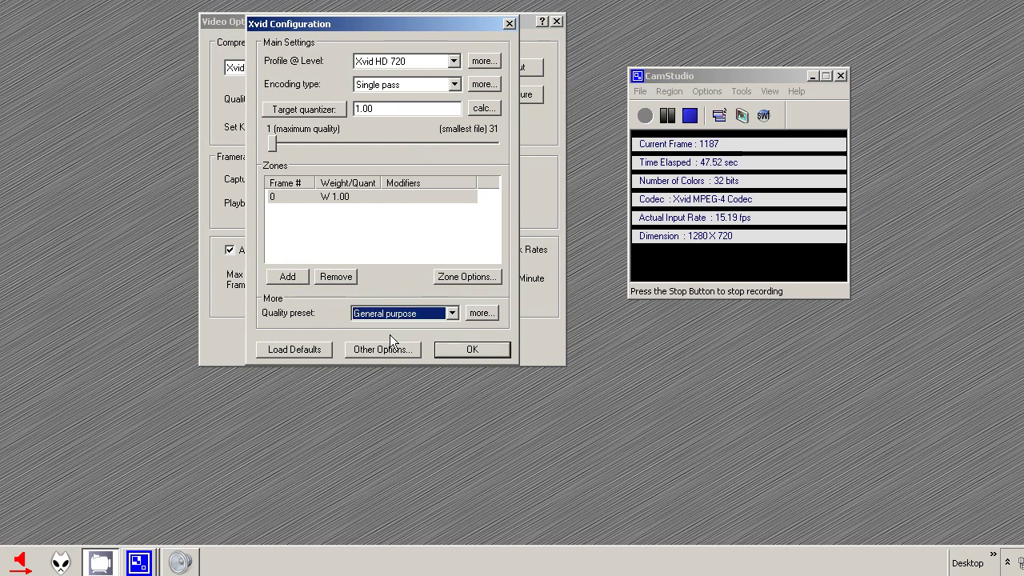
click(400, 317)
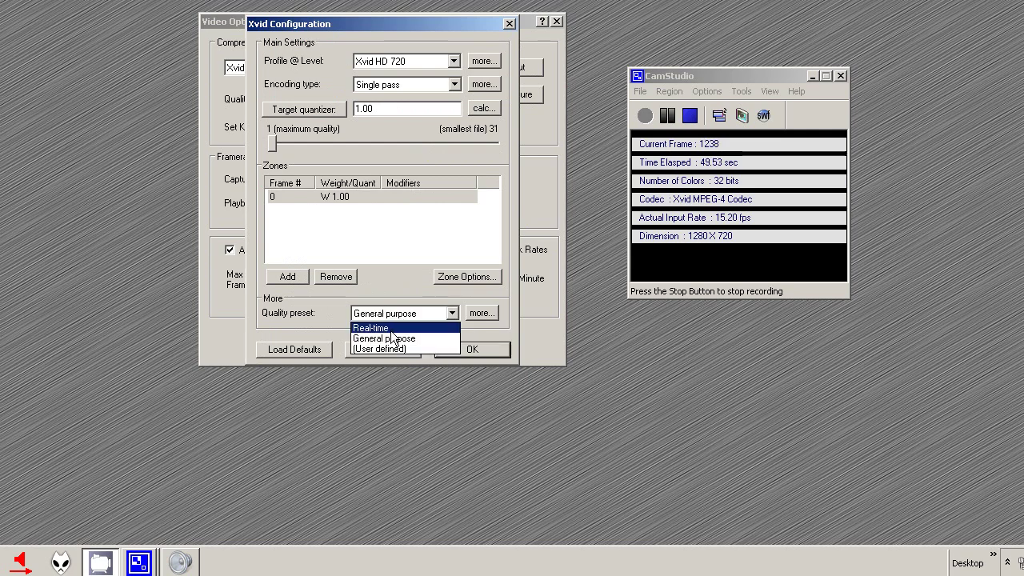
click(391, 325)
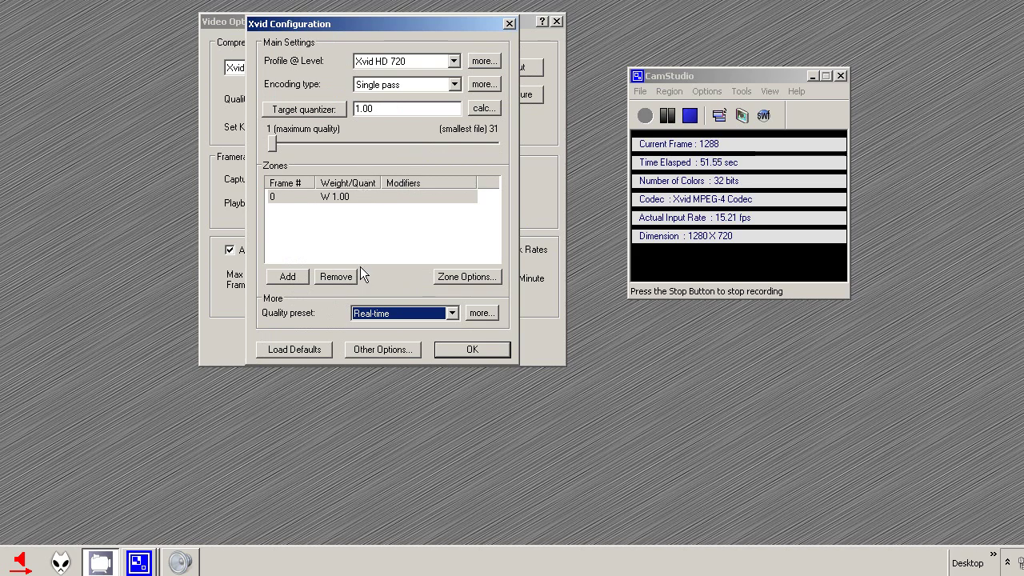
Step: Turn off the display of encoding status in the Xvid encoder options and accept the codec configuration
click(376, 352)
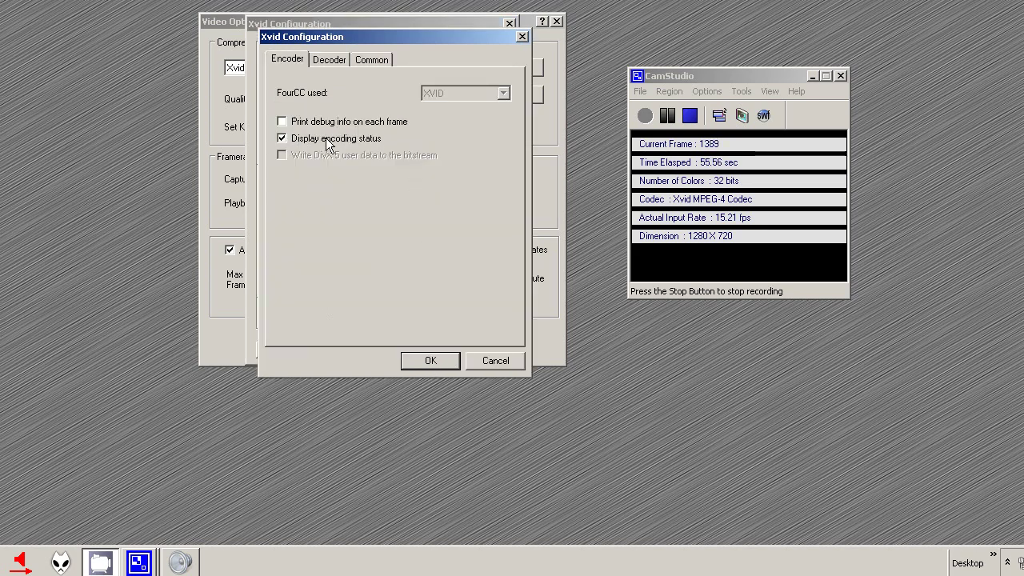
click(283, 140)
click(433, 360)
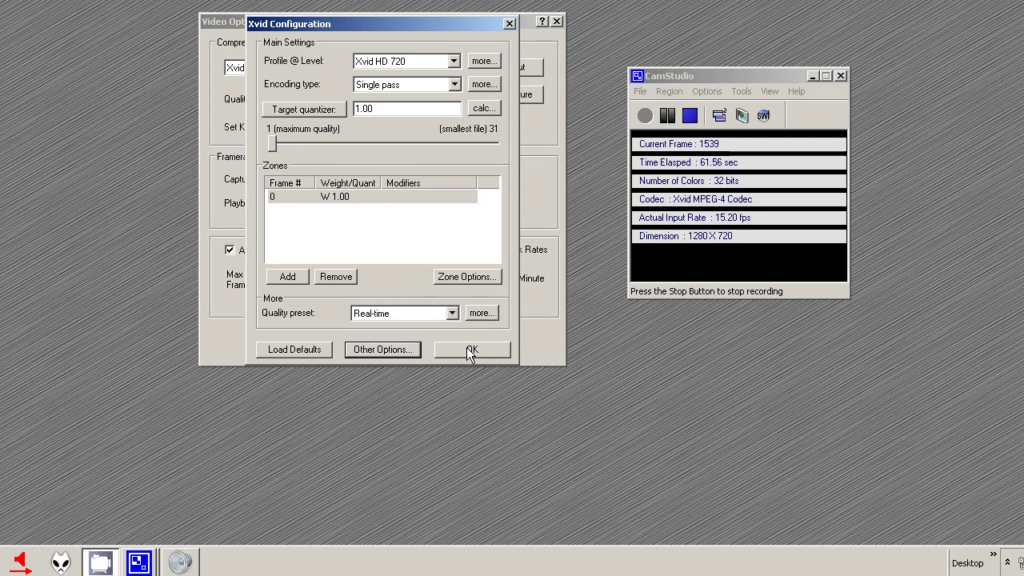
click(471, 352)
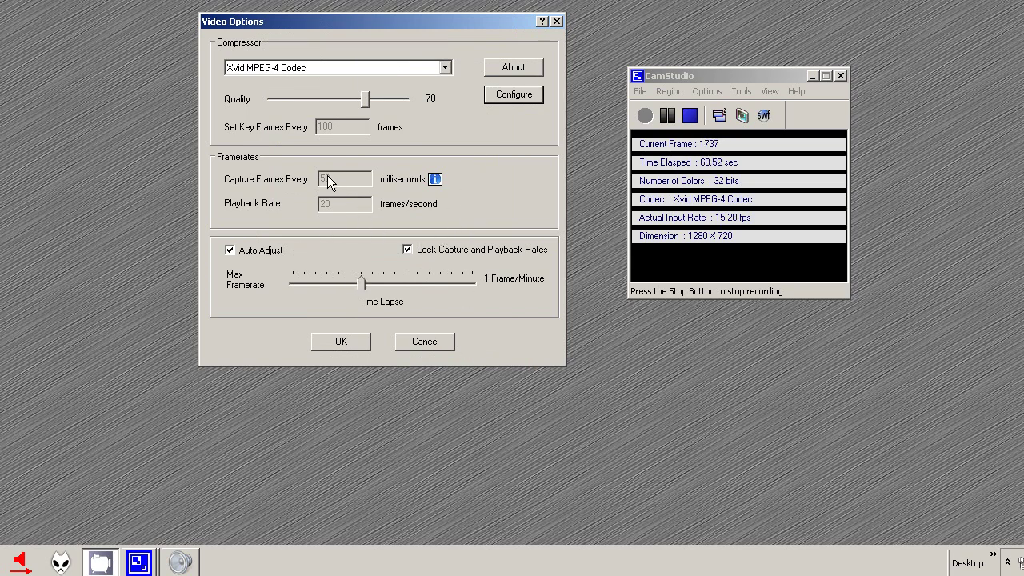
Step: Switch automatic framerate adjustment off and back on, and raise the maximum framerate to 100 frames per second
click(250, 251)
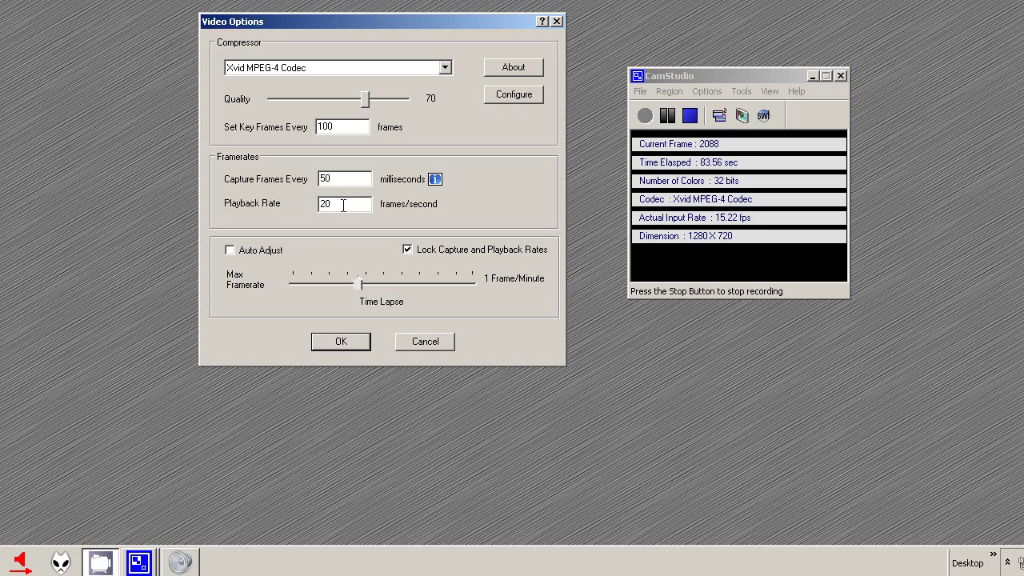
click(237, 251)
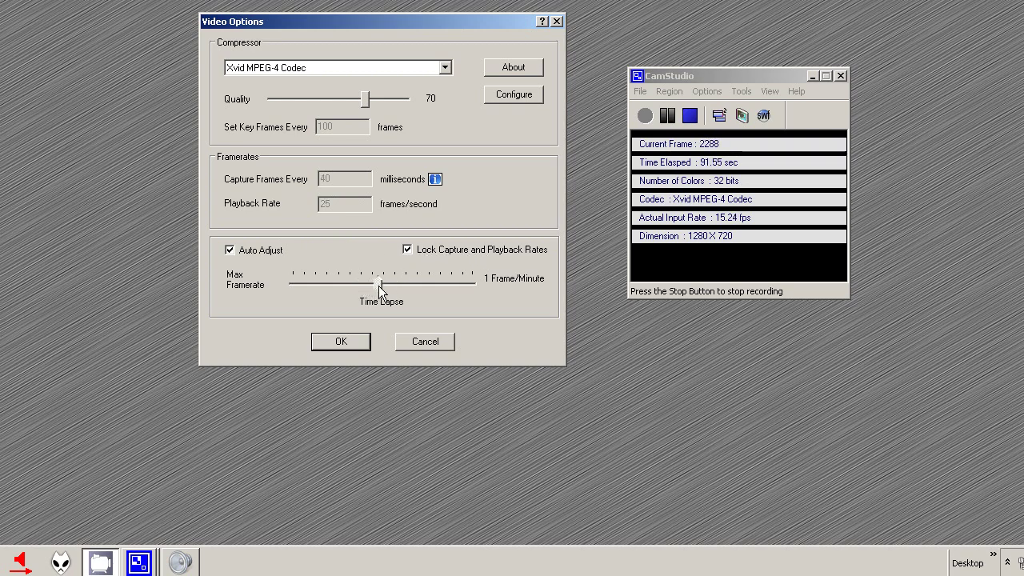
drag(378, 286, 417, 297)
Step: Check the compressor and framerate settings in the video options of the other, currently recording CamStudio window
click(708, 91)
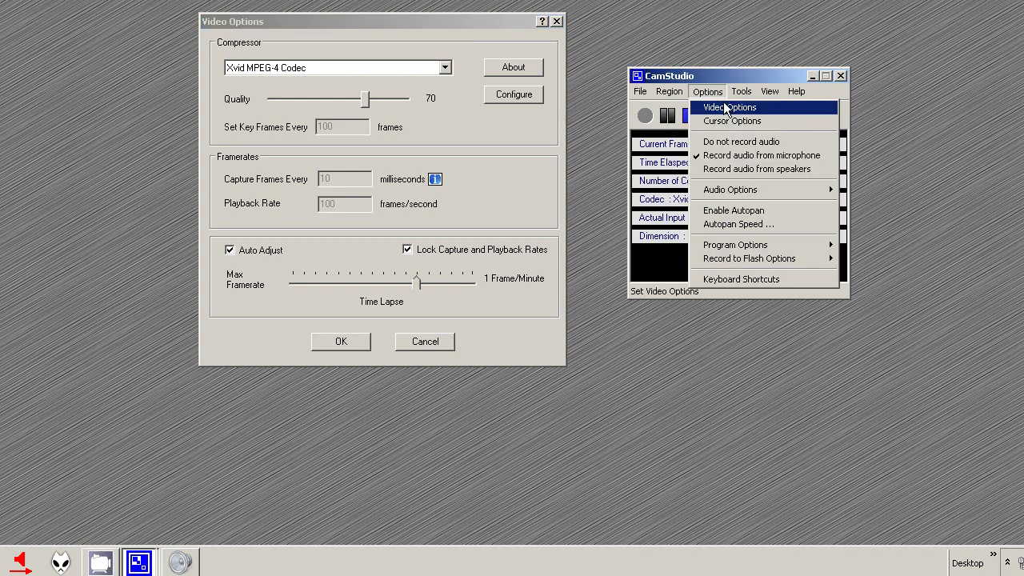
click(728, 110)
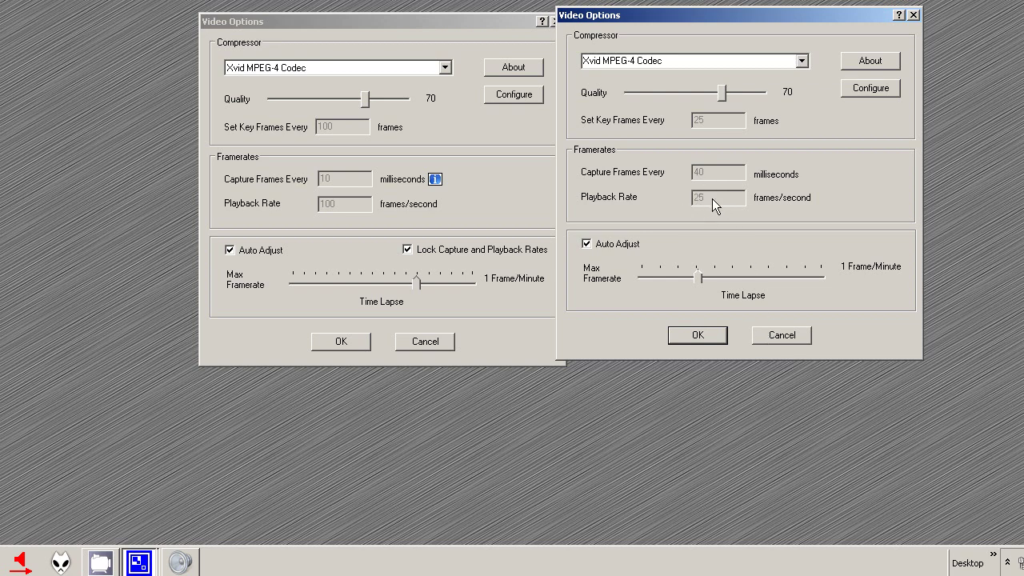
click(778, 335)
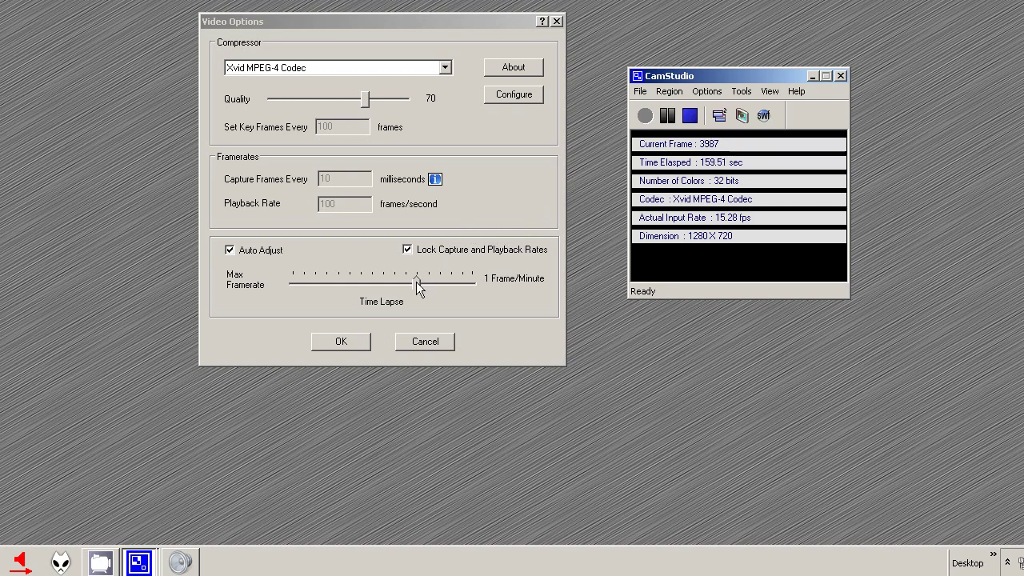
Step: Lower the maximum framerate with automatic adjustment enabled, and accept the video options
click(337, 204)
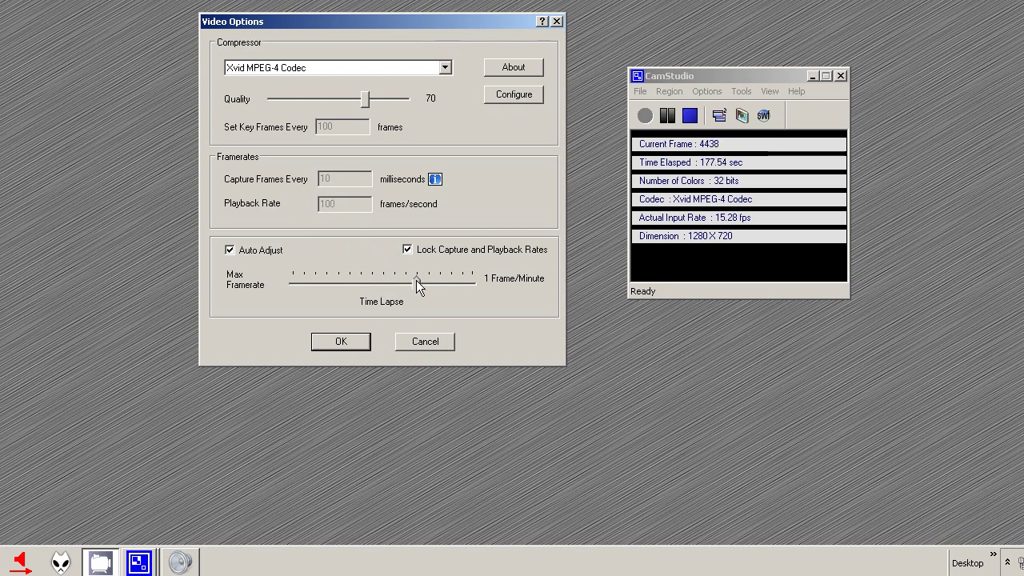
drag(417, 280, 368, 280)
click(348, 344)
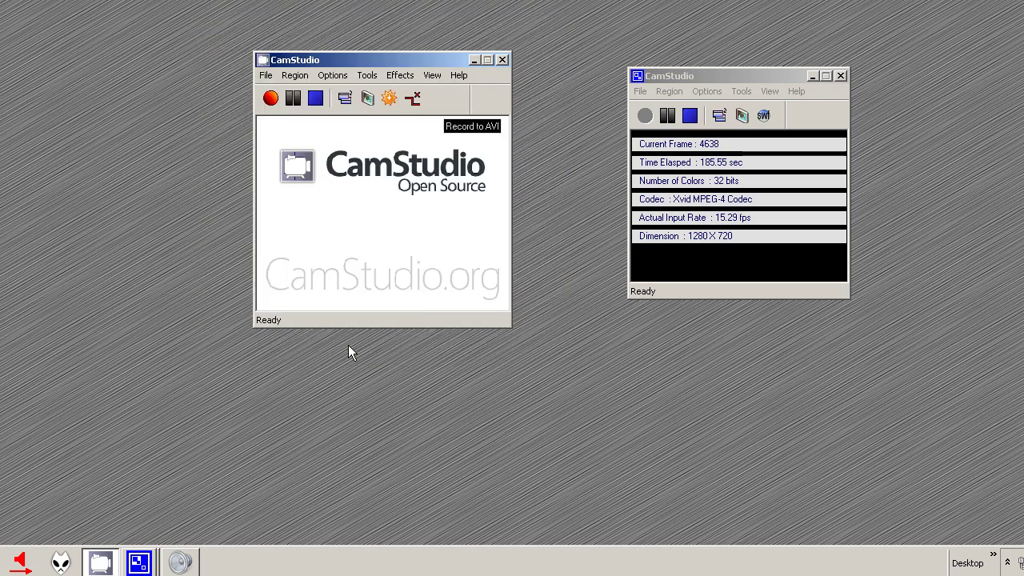
Step: Enable audio recording from the microphone and open the microphone's audio options
click(333, 76)
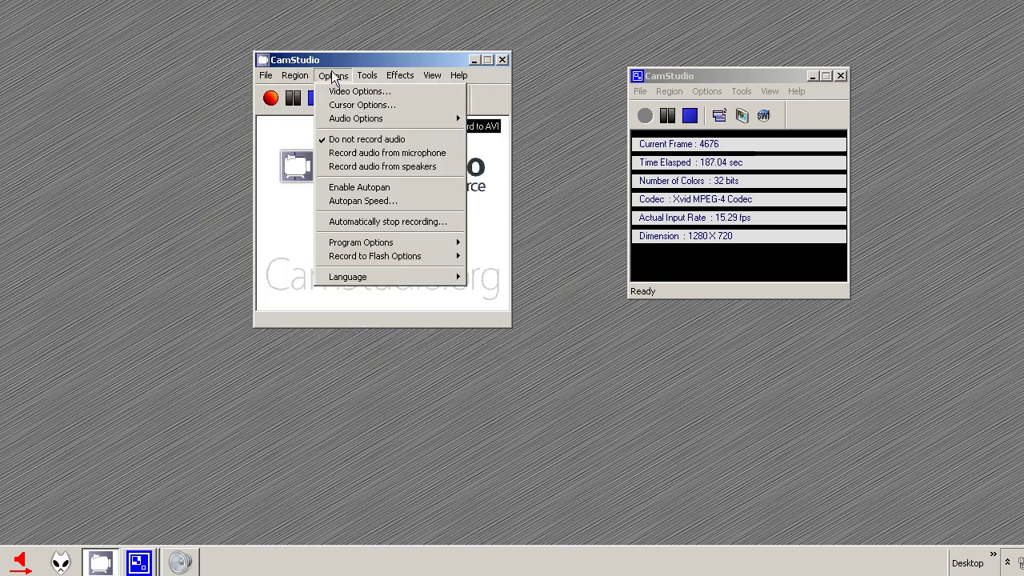
click(405, 157)
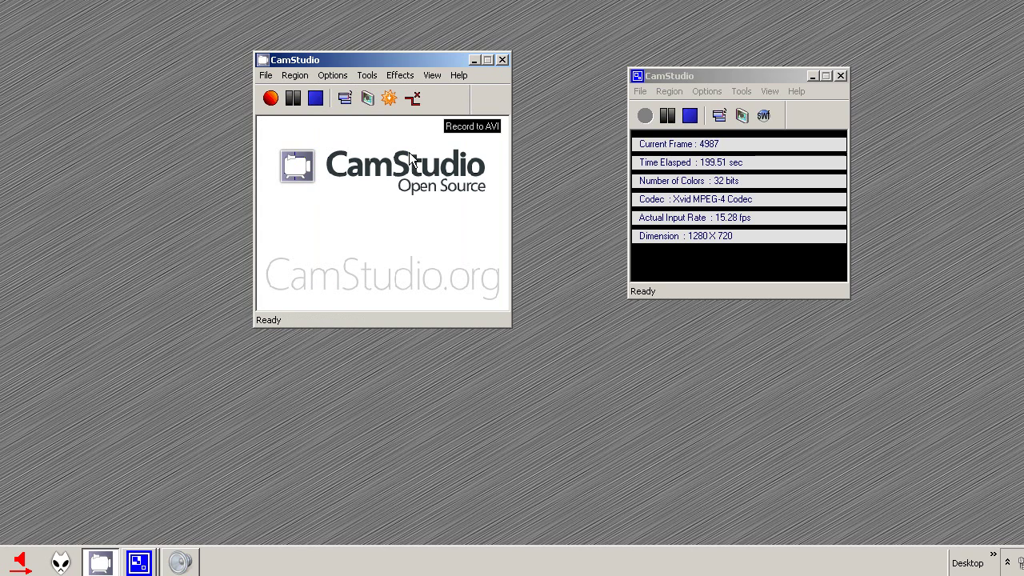
click(332, 75)
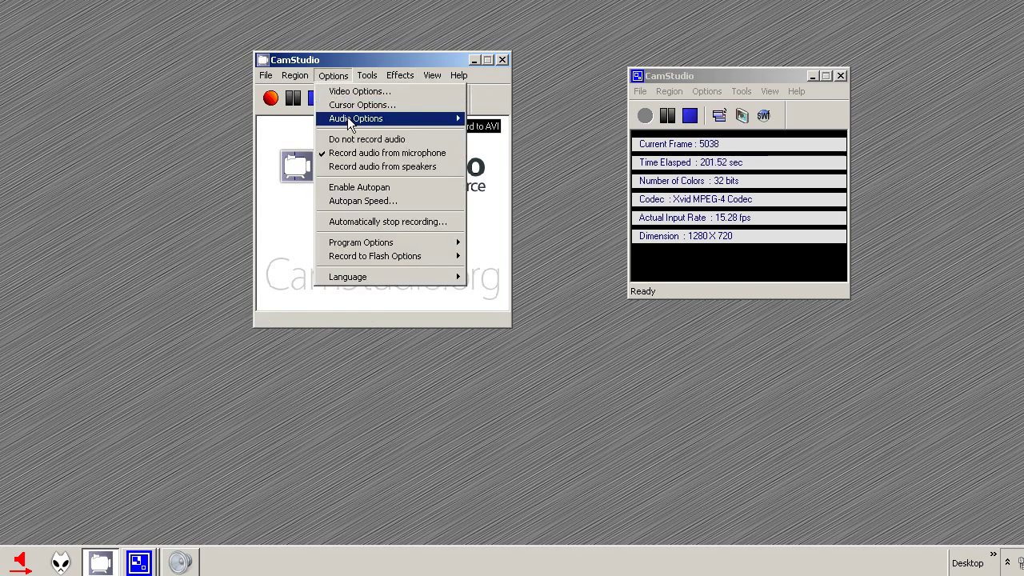
mouse_move(349, 121)
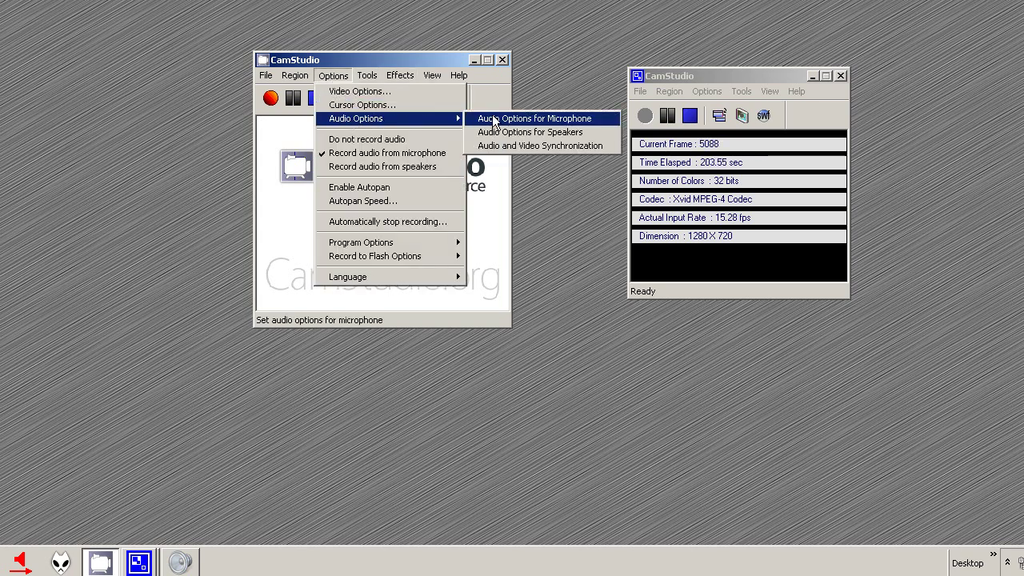
click(558, 119)
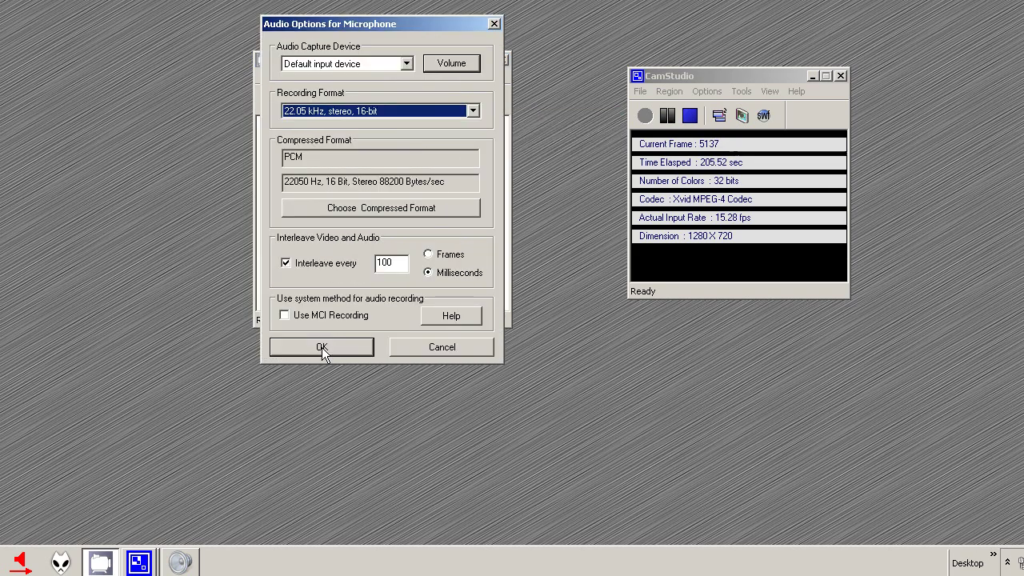
Step: Set the audio capture device to the Blue Eyeball USB microphone
click(360, 64)
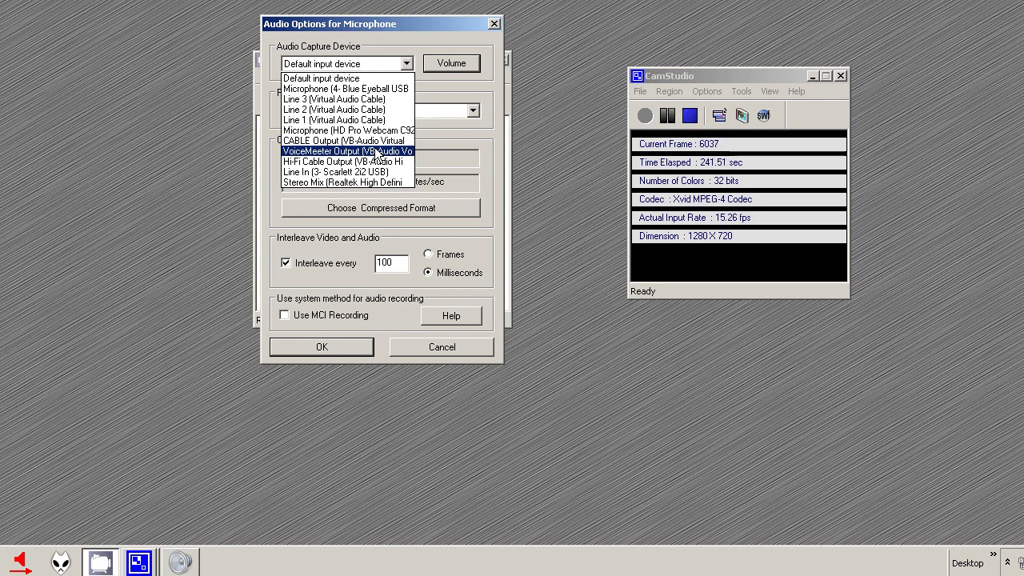
click(375, 151)
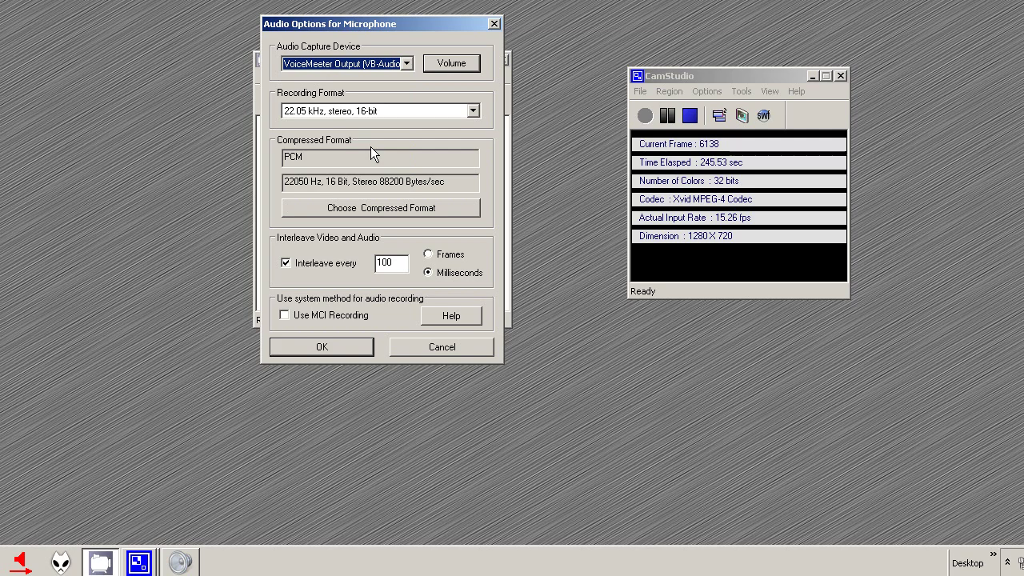
click(389, 63)
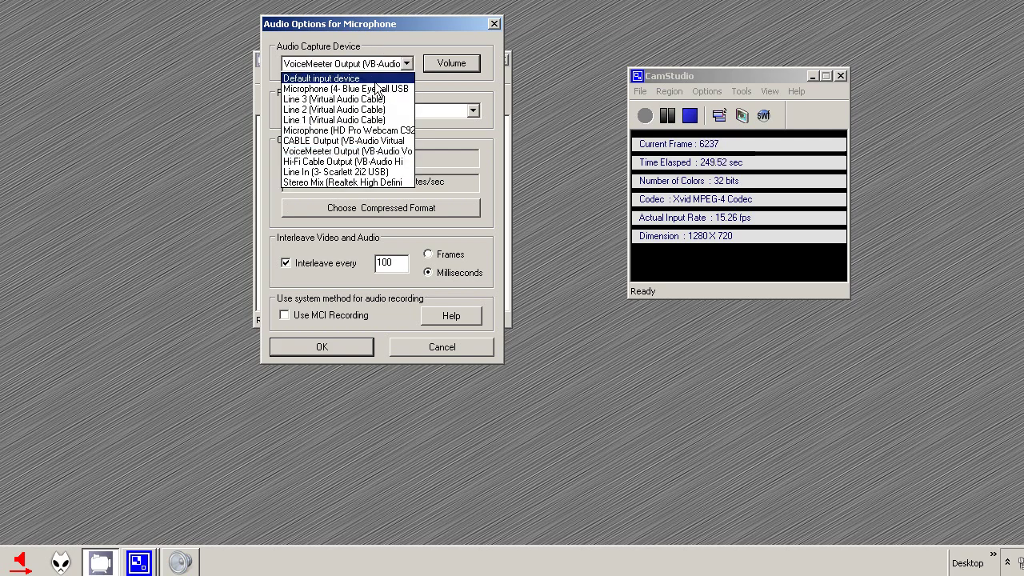
click(369, 88)
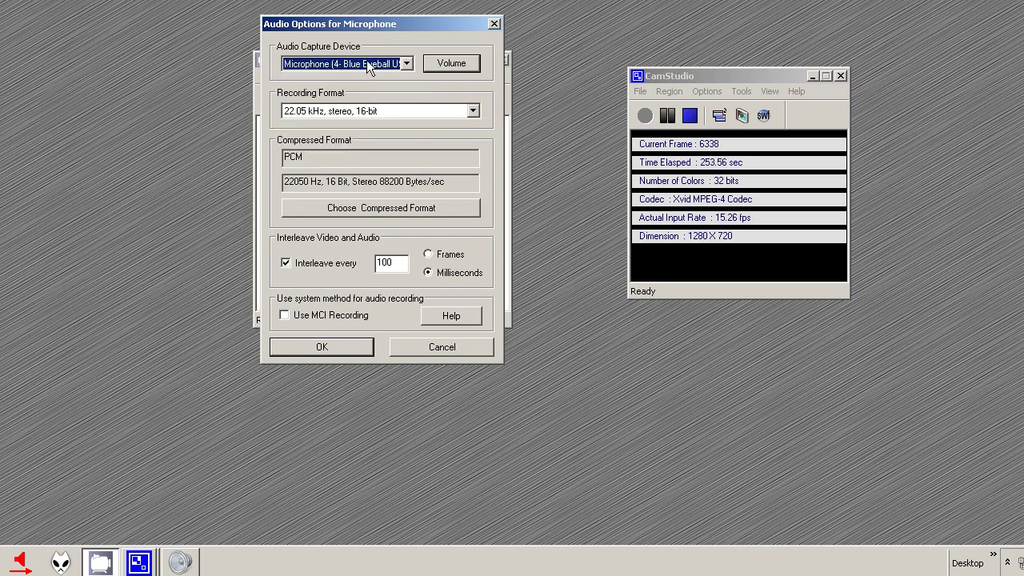
click(368, 68)
click(369, 67)
Step: Set the microphone's recording format to 44.1 kHz, mono, 16-bit, and review the compression formats without changing the PCM choice
click(402, 113)
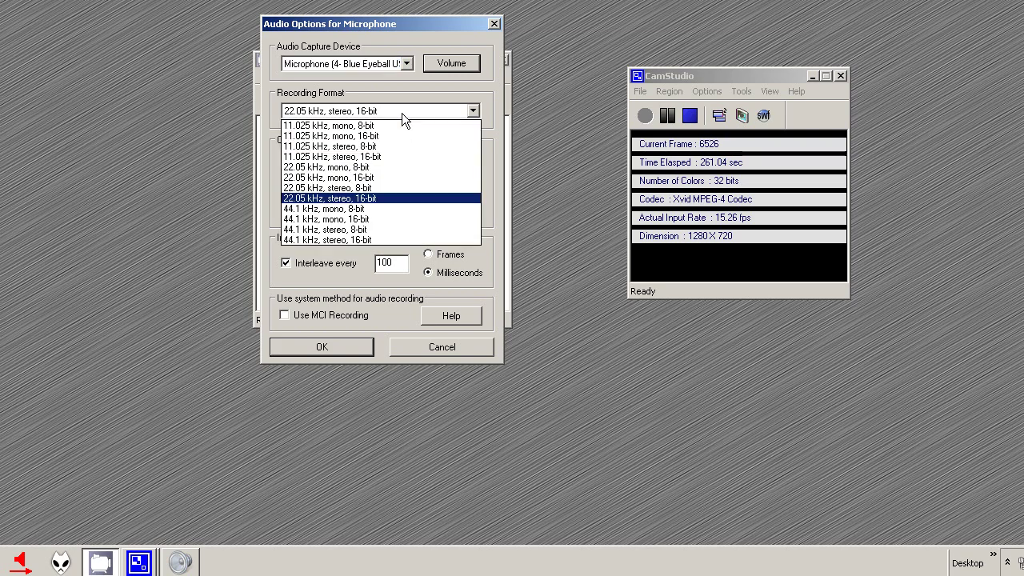
click(364, 217)
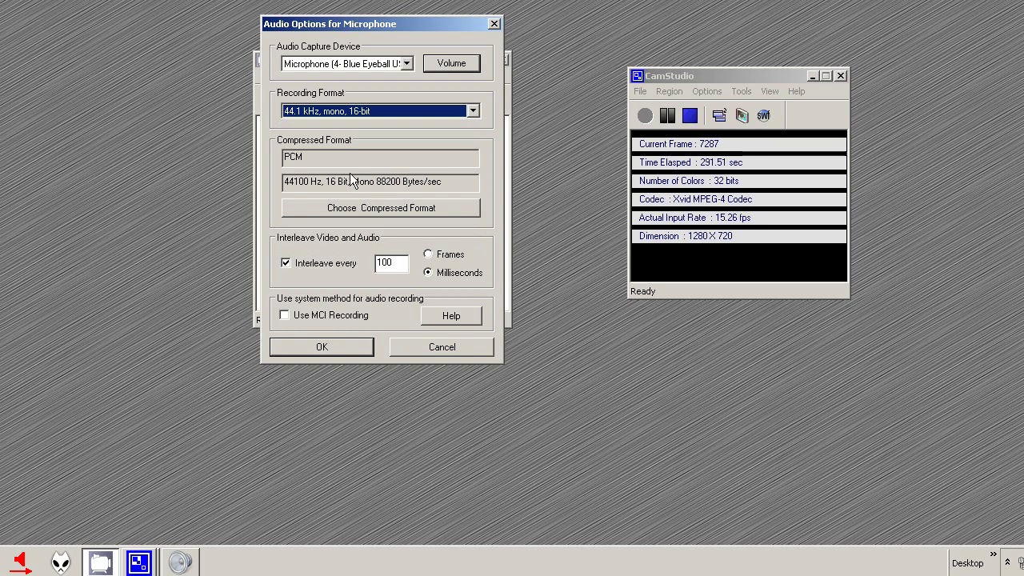
click(381, 208)
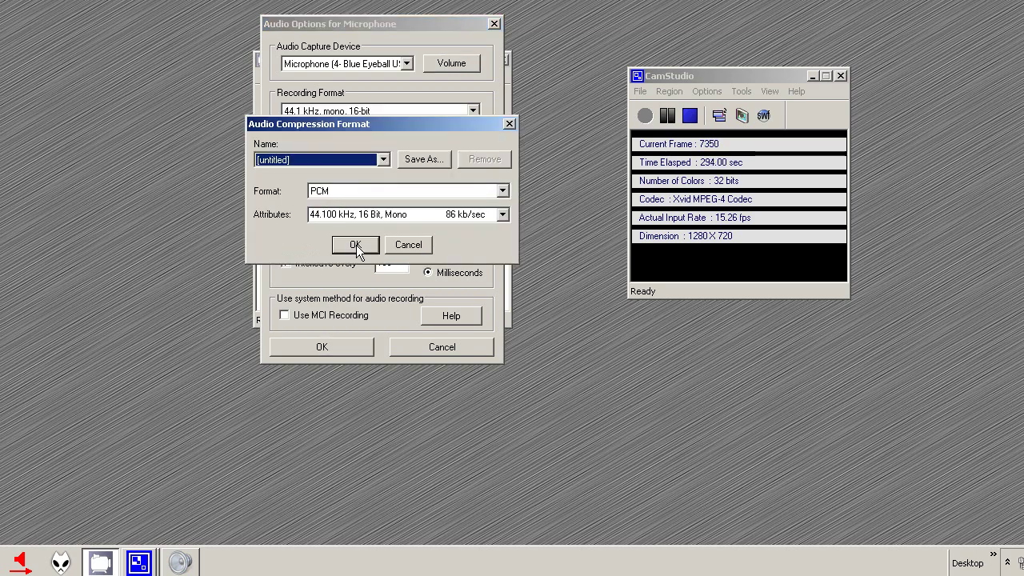
click(367, 190)
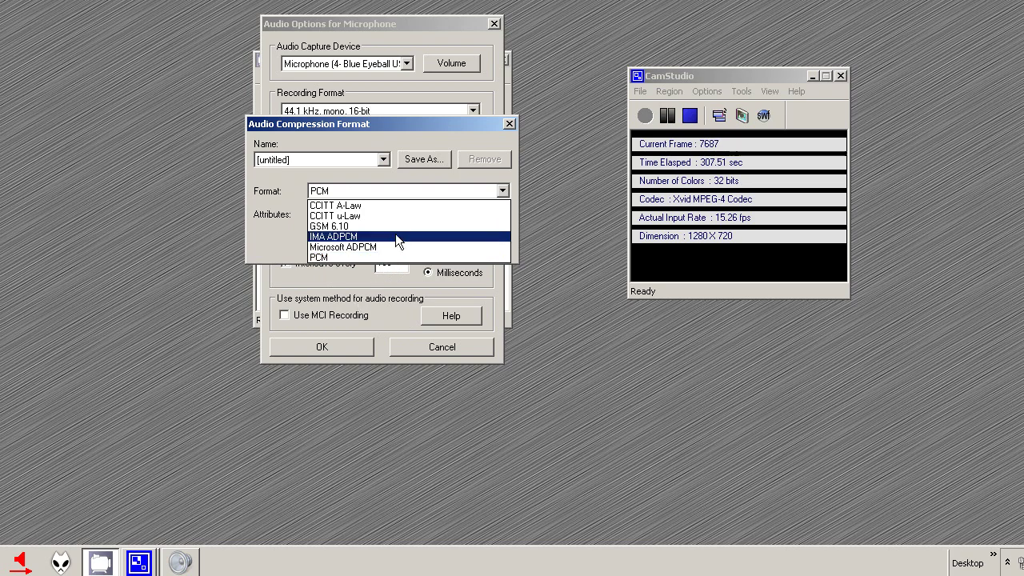
click(509, 122)
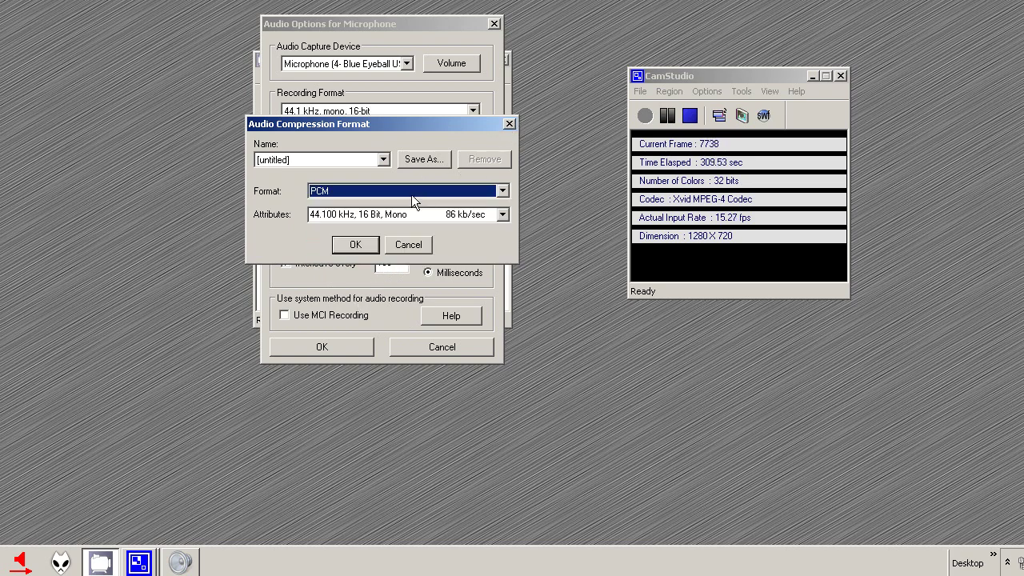
click(409, 245)
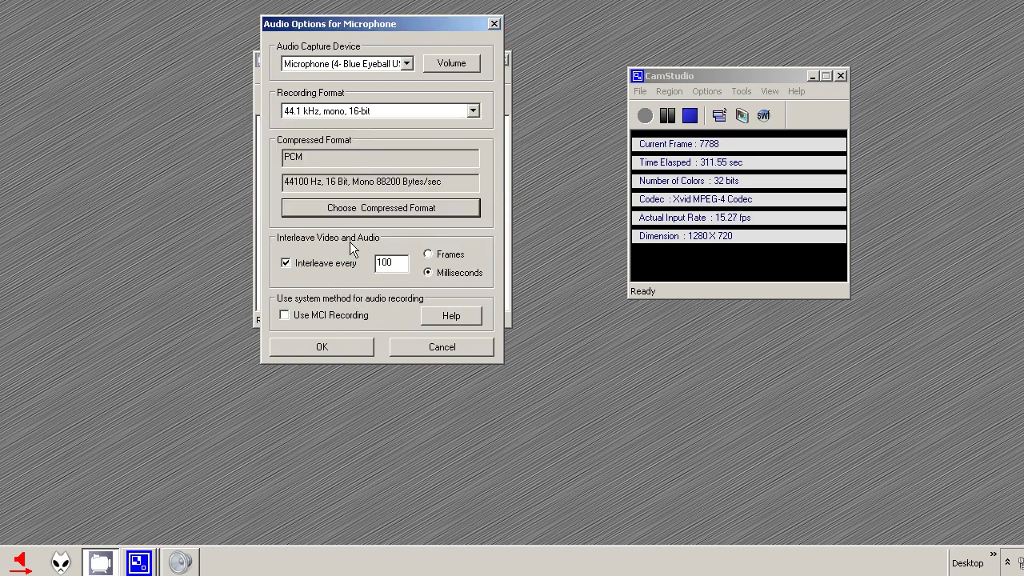
Step: Disable the interleaving of video and audio, and accept the microphone audio options
click(285, 264)
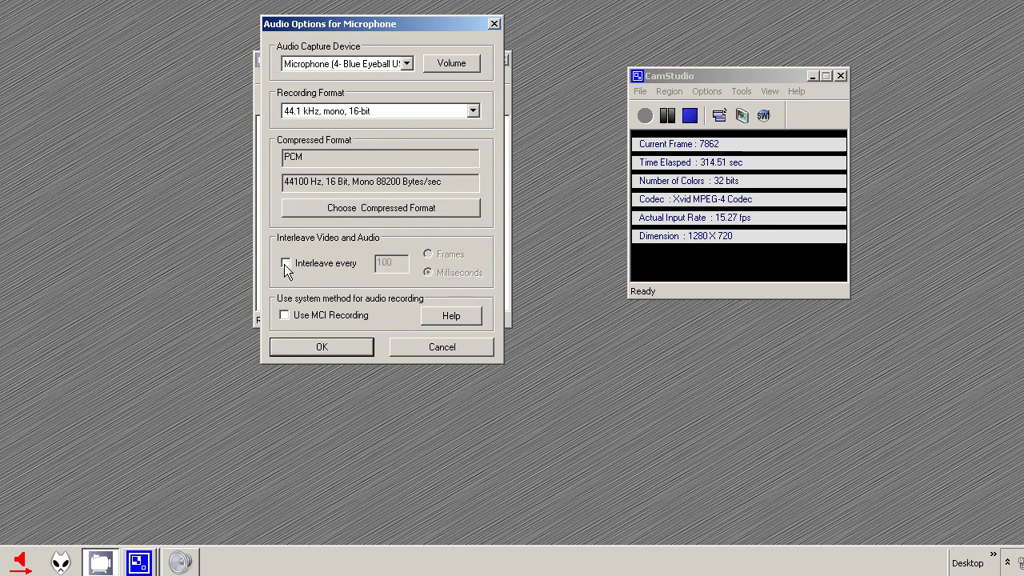
click(350, 347)
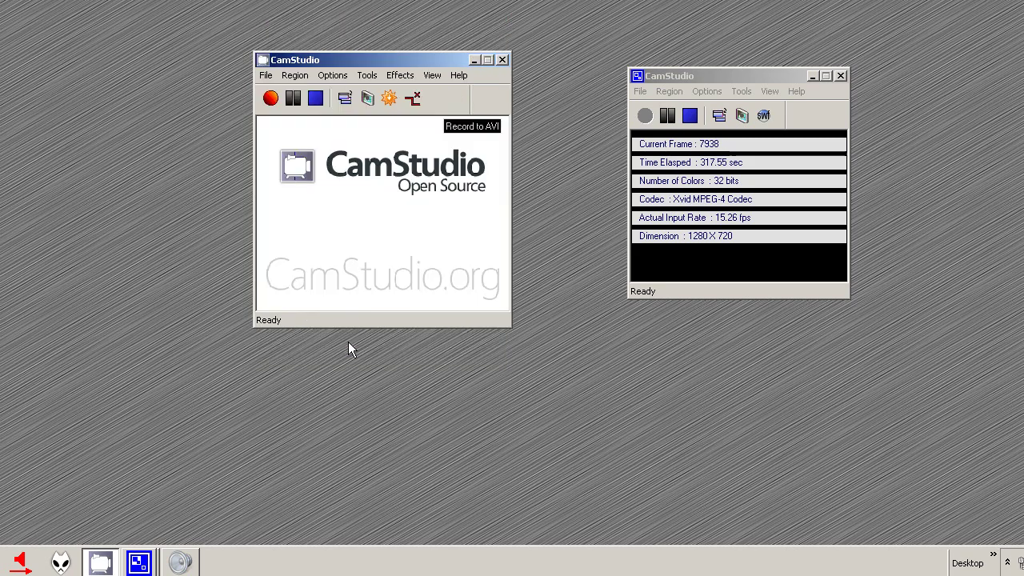
Step: Open the fixed region settings and set the capture region to 1280 wide by 720 high
click(294, 75)
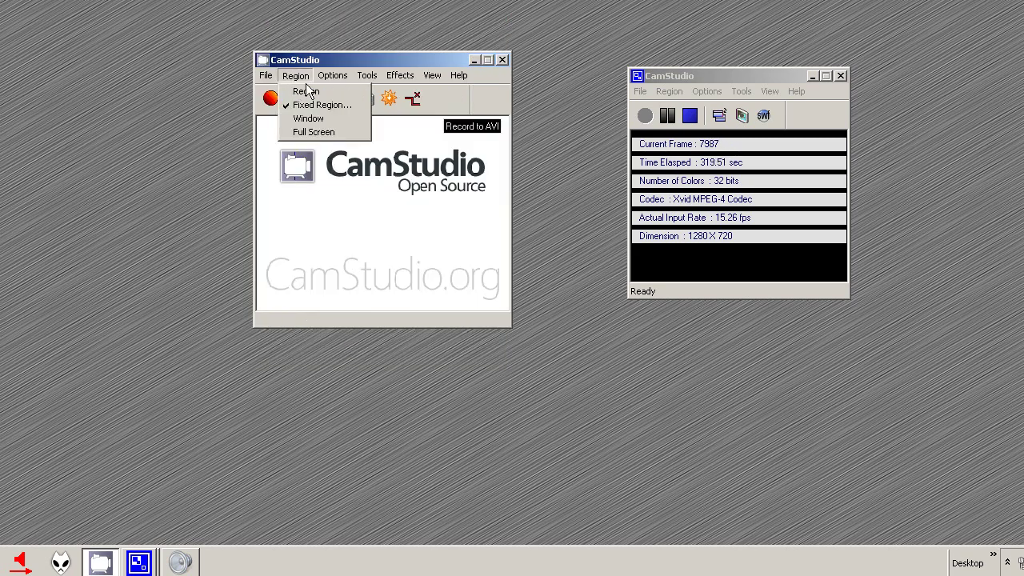
click(313, 104)
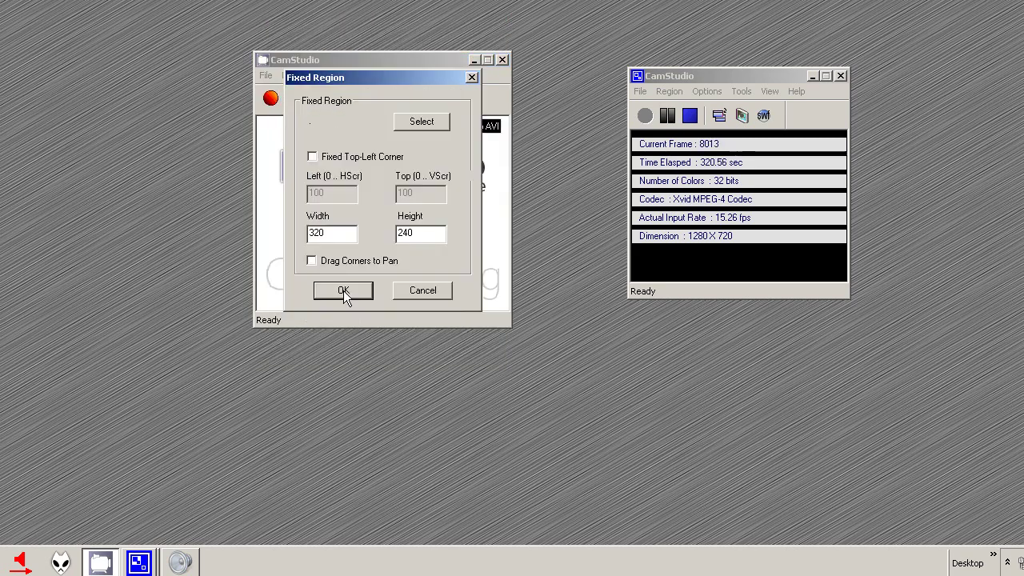
double_click(329, 237)
text(1280)
double_click(403, 232)
text(720)
Step: Check the fixed region settings of the other, currently recording CamStudio window, and dismiss them
click(670, 91)
click(682, 119)
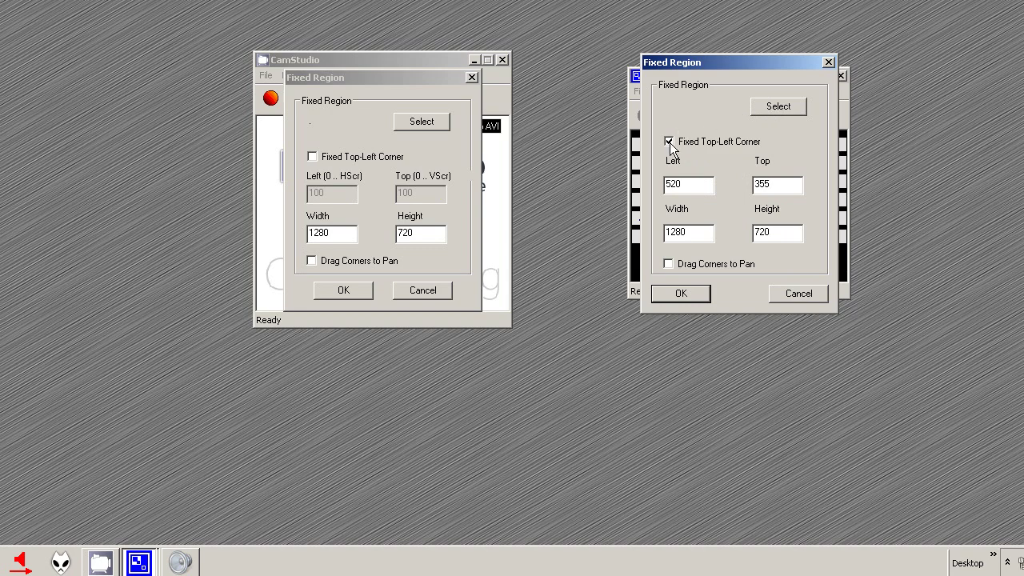
click(795, 294)
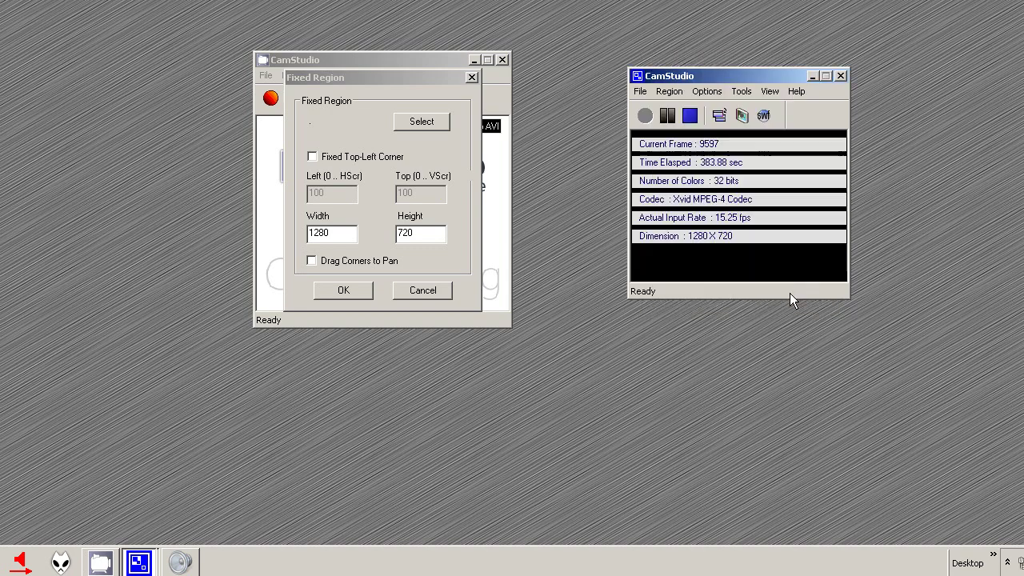
Step: Draw the capture region across the visible desktop, set its size to 1280 by 720, and try the fixed top-left corner option
click(415, 124)
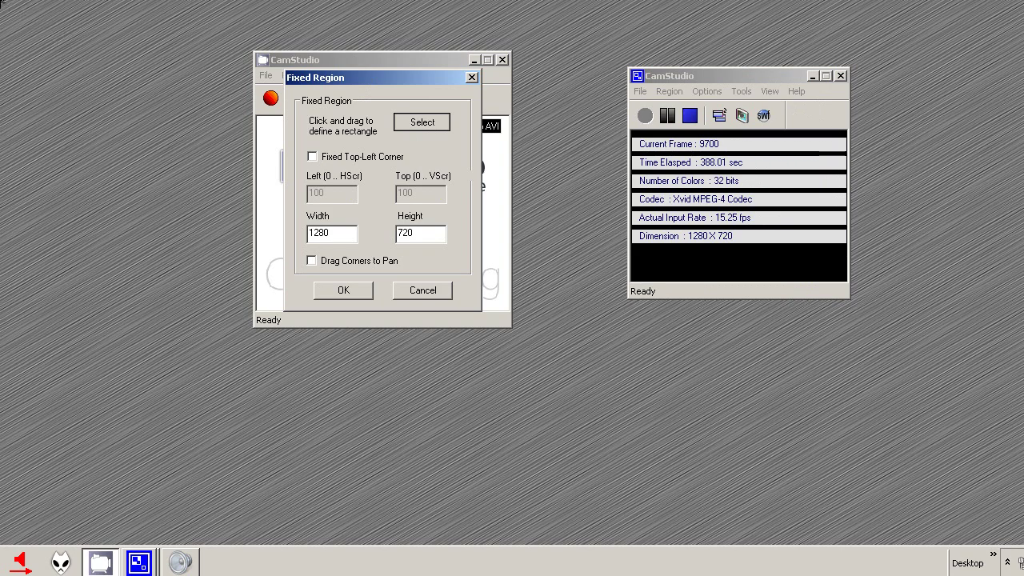
drag(1, 1, 1023, 575)
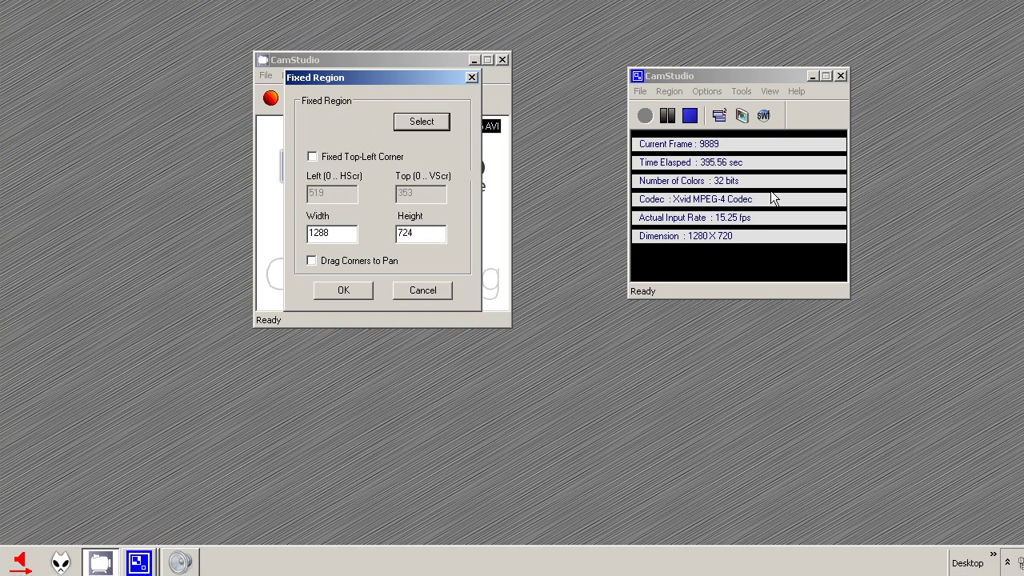
click(340, 233)
key(BackSpace)
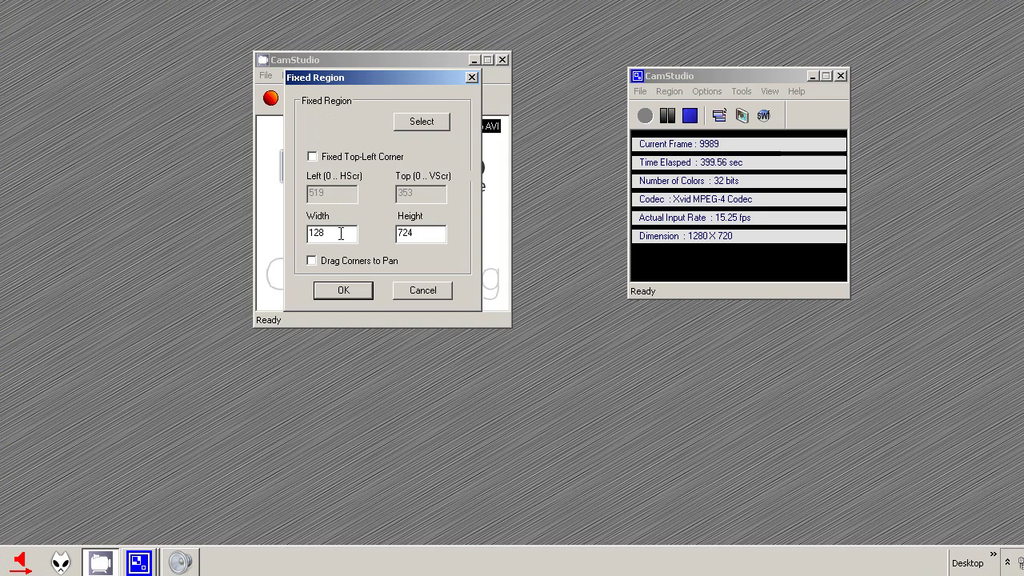
text(0)
click(425, 231)
text(720)
click(313, 156)
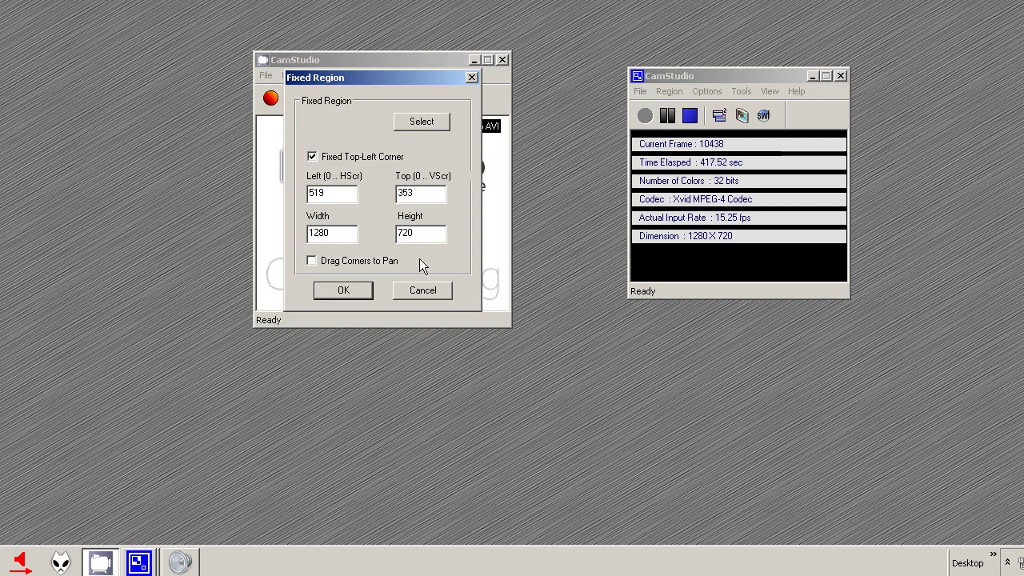
click(313, 157)
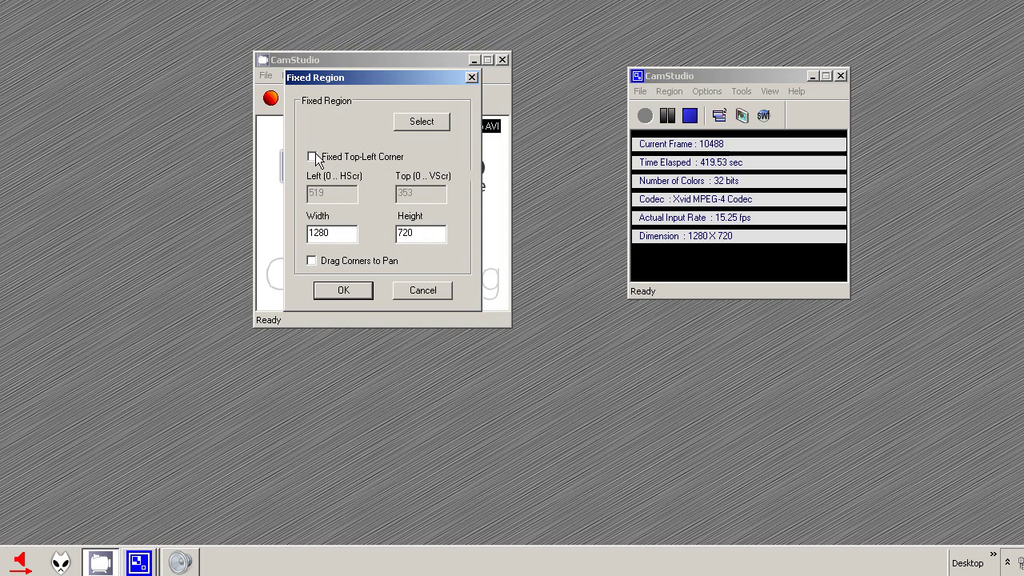
Step: Draw another capture region about 1368 by 720 on the desktop
click(422, 124)
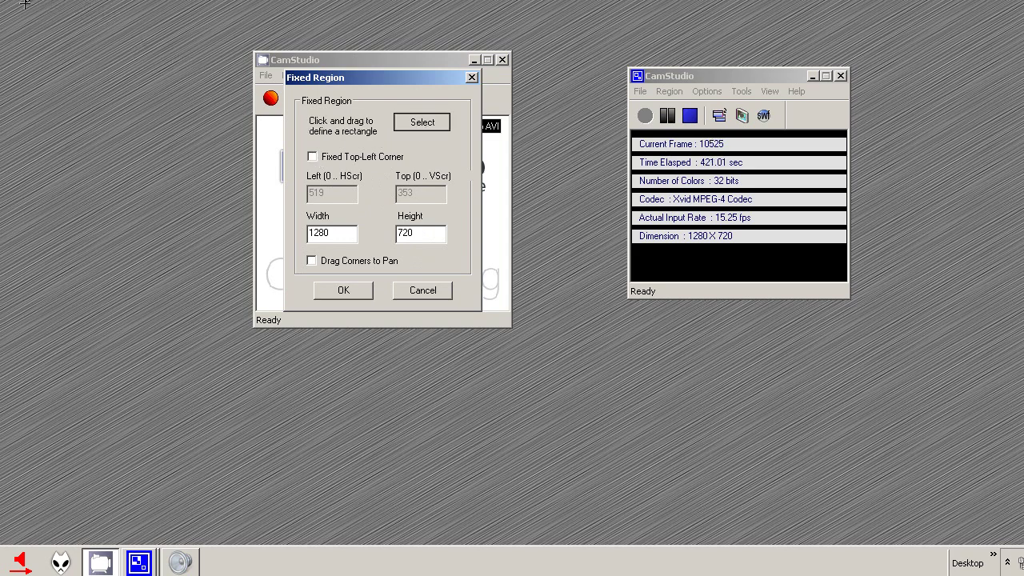
drag(25, 4, 1023, 575)
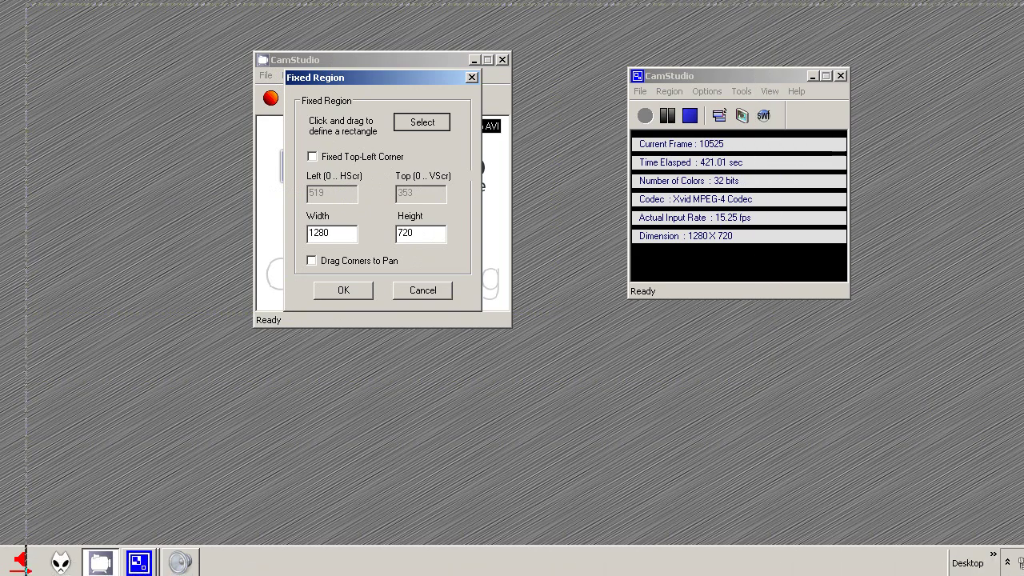
drag(1023, 575, 1023, 575)
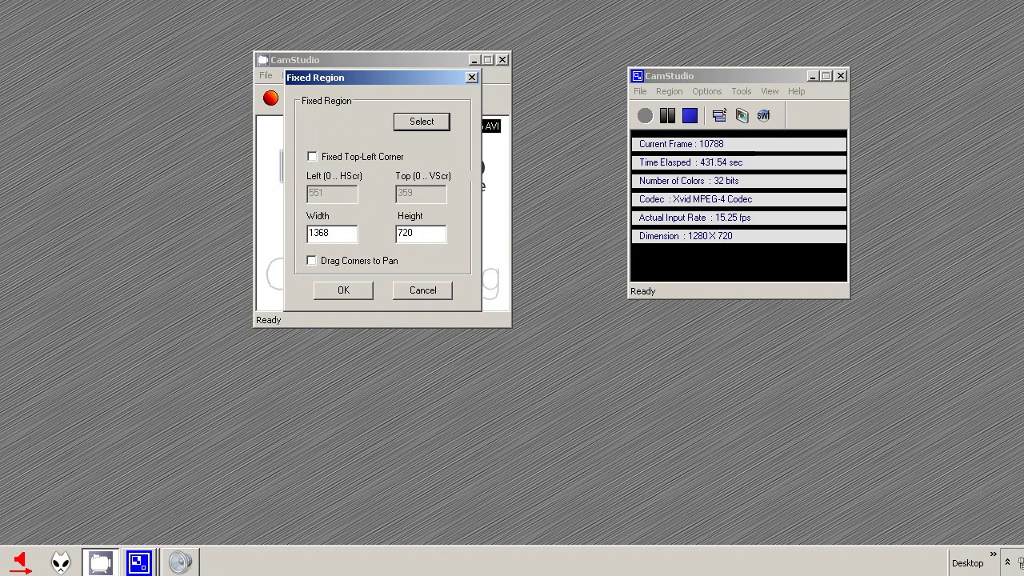
Step: Redraw the capture region at about 1236 by 728 with a fixed top-left corner, and accept the fixed region
click(444, 122)
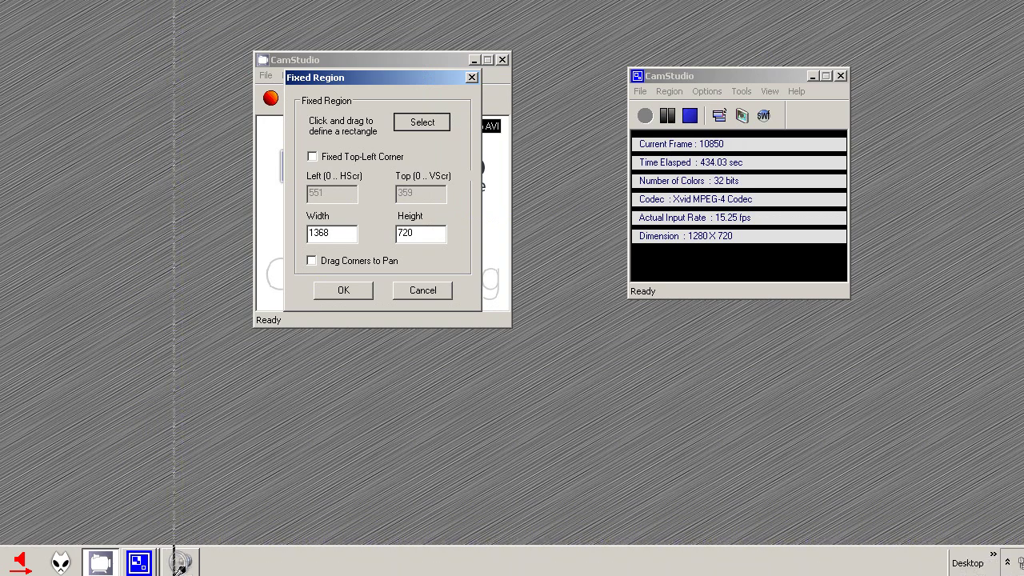
click(133, 563)
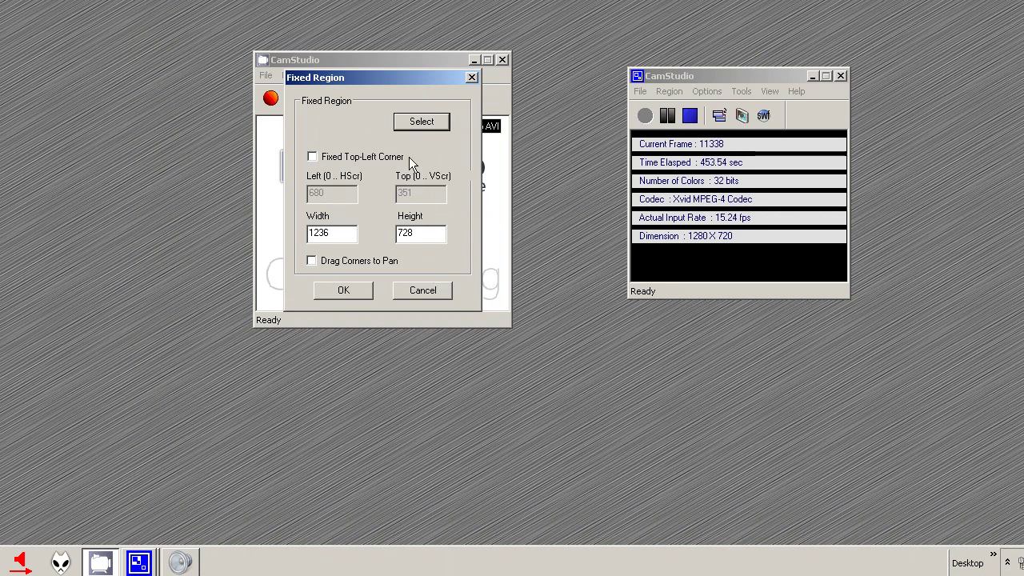
click(312, 157)
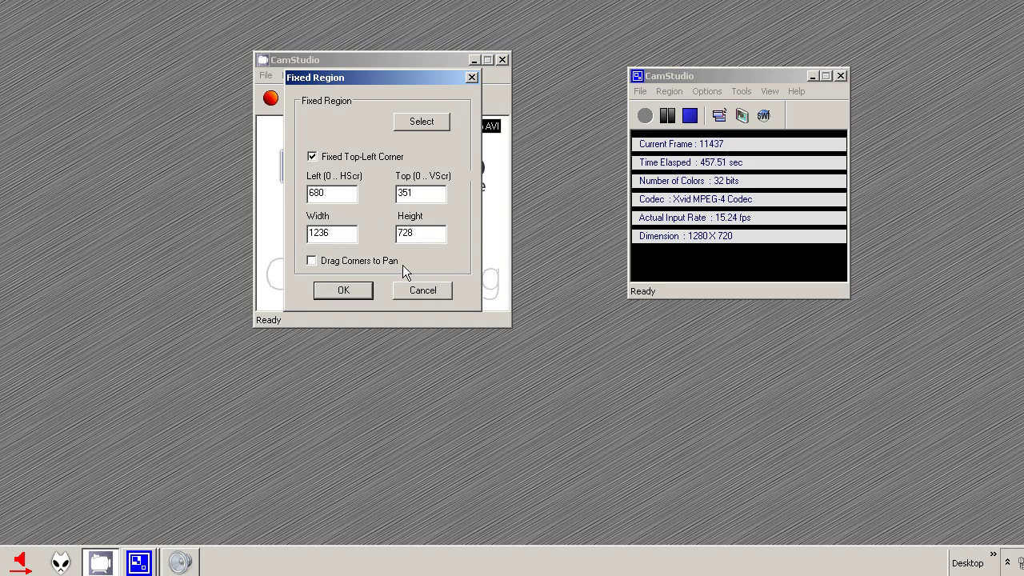
click(353, 294)
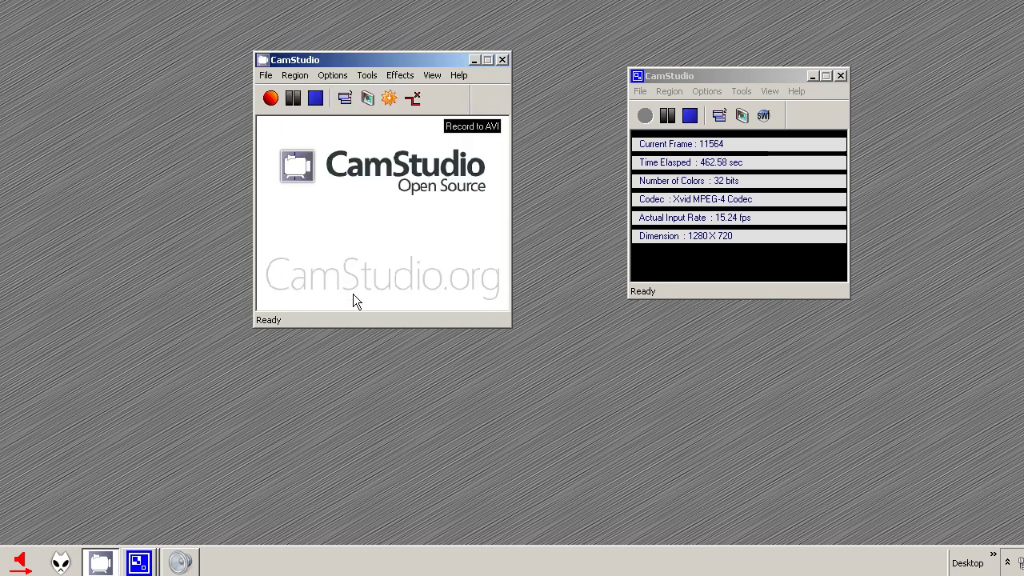
Step: Examine the program options for recording behaviour and the recording CamStudio's Flashing window in the taskbar
click(331, 75)
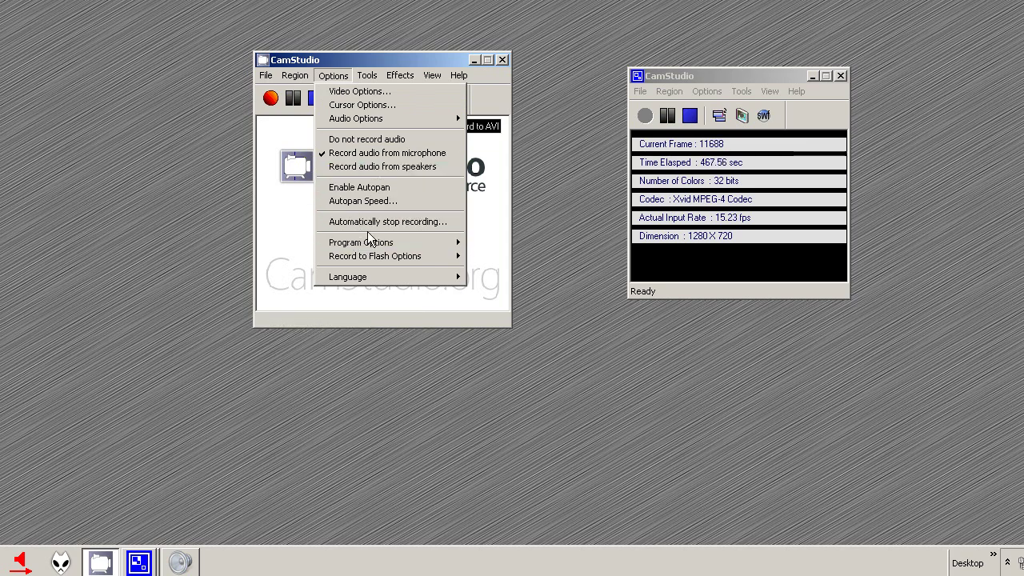
mouse_move(367, 244)
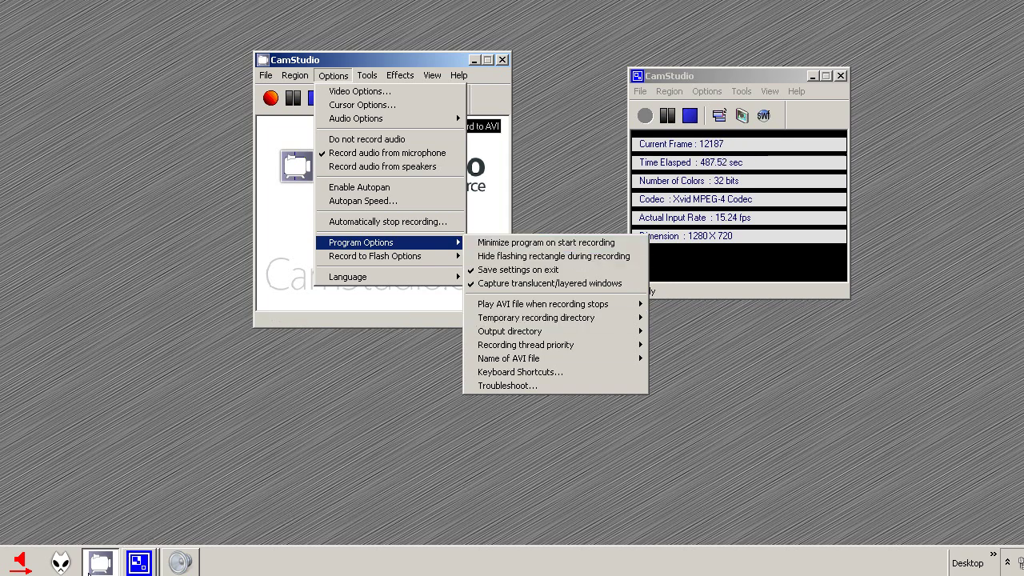
click(141, 565)
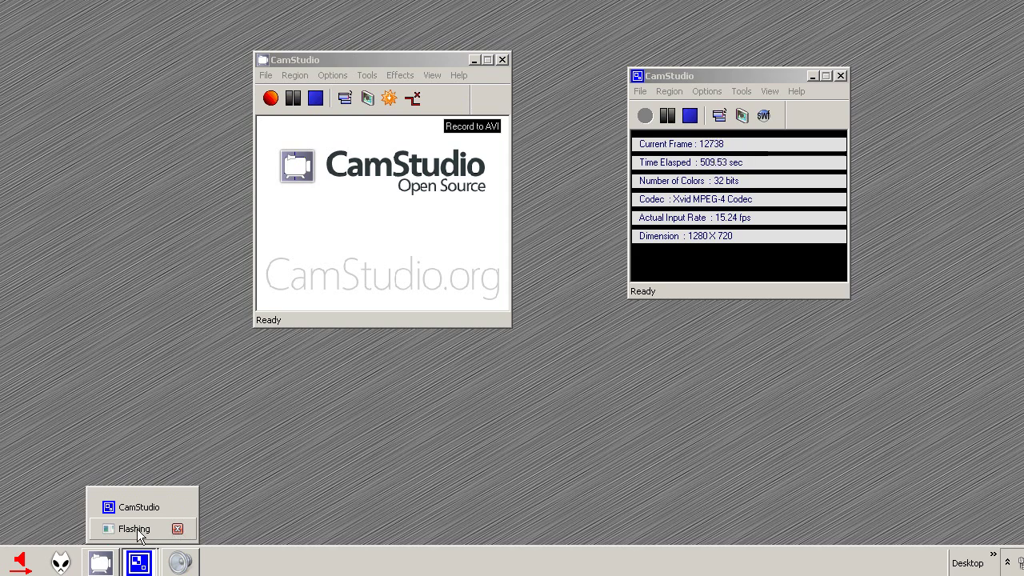
click(366, 448)
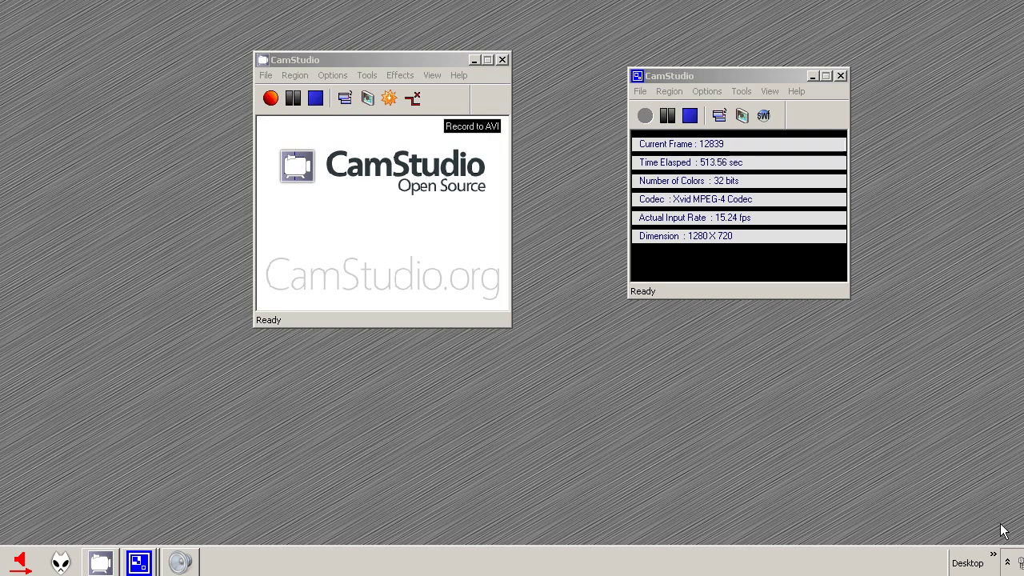
Step: Inspect the commands of the recording CamStudio's icon in the system tray, and dismiss them
click(1009, 561)
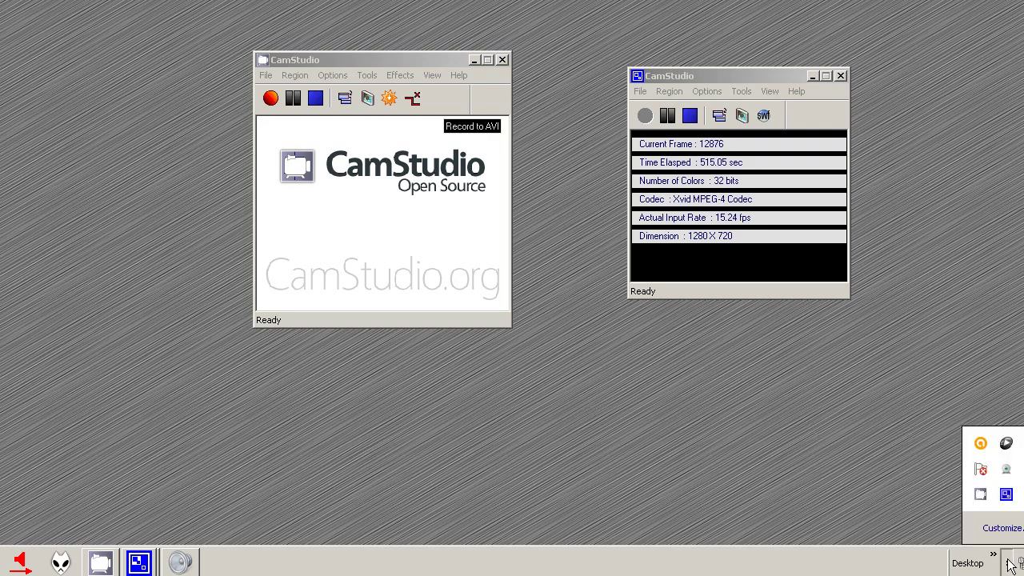
right_click(1007, 495)
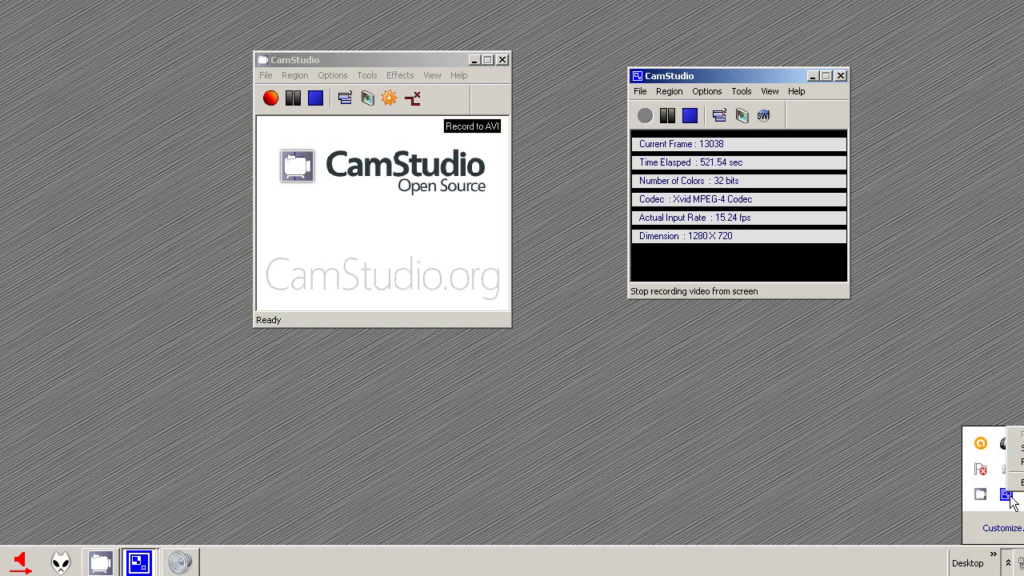
key(Escape)
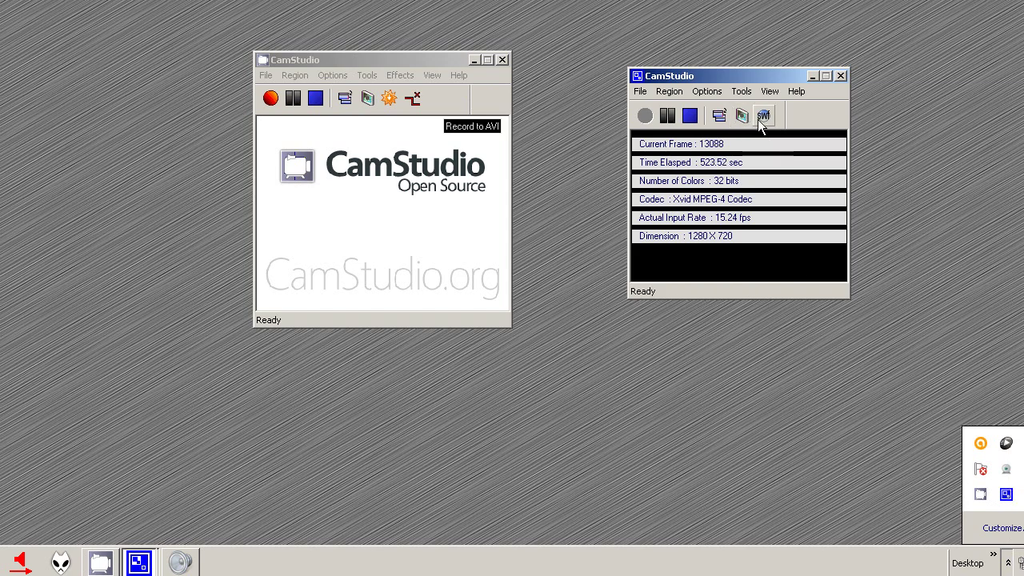
click(674, 363)
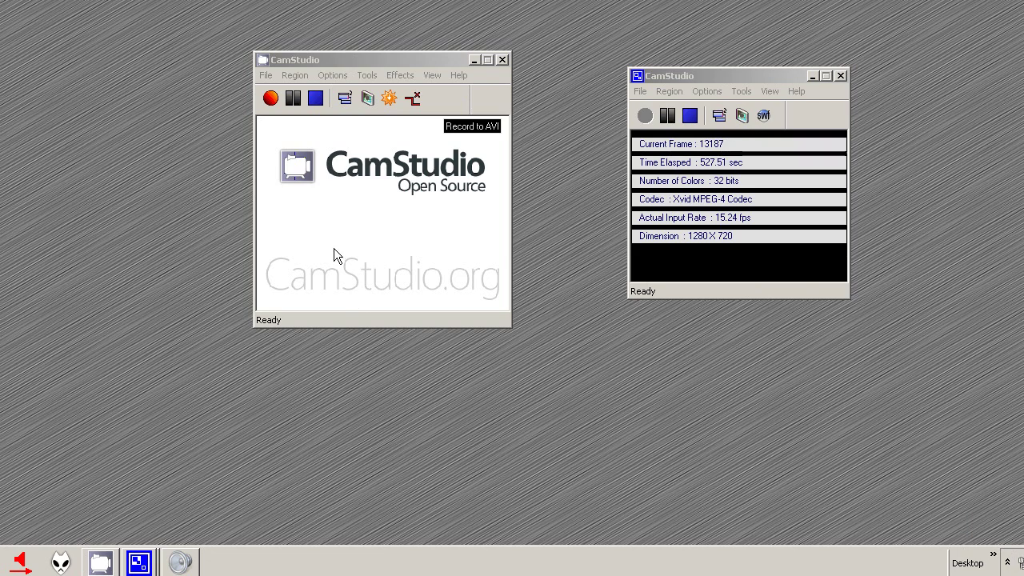
Step: Look over the program options and the Record to Flash options, and close them without a selection
click(322, 70)
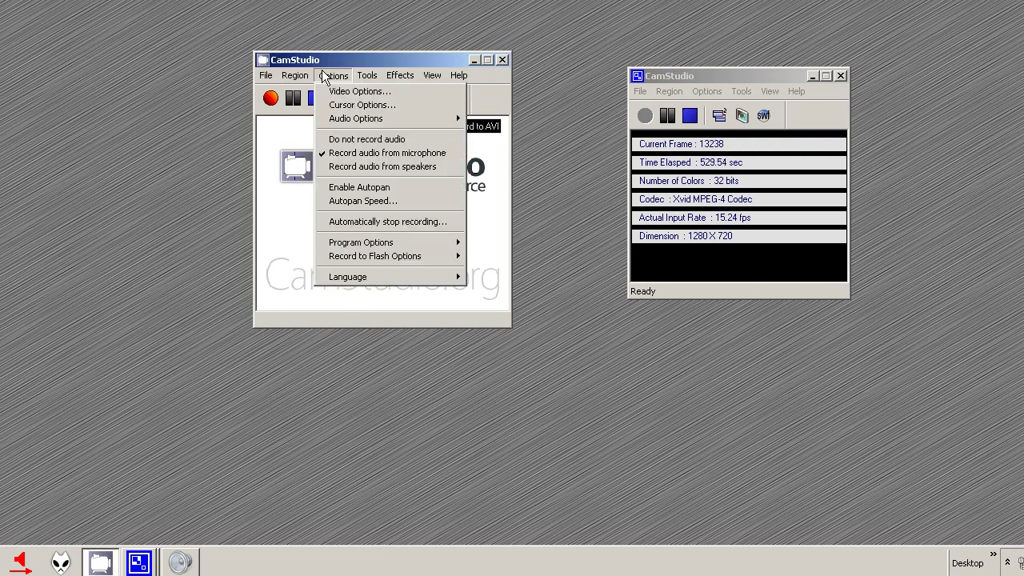
mouse_move(360, 242)
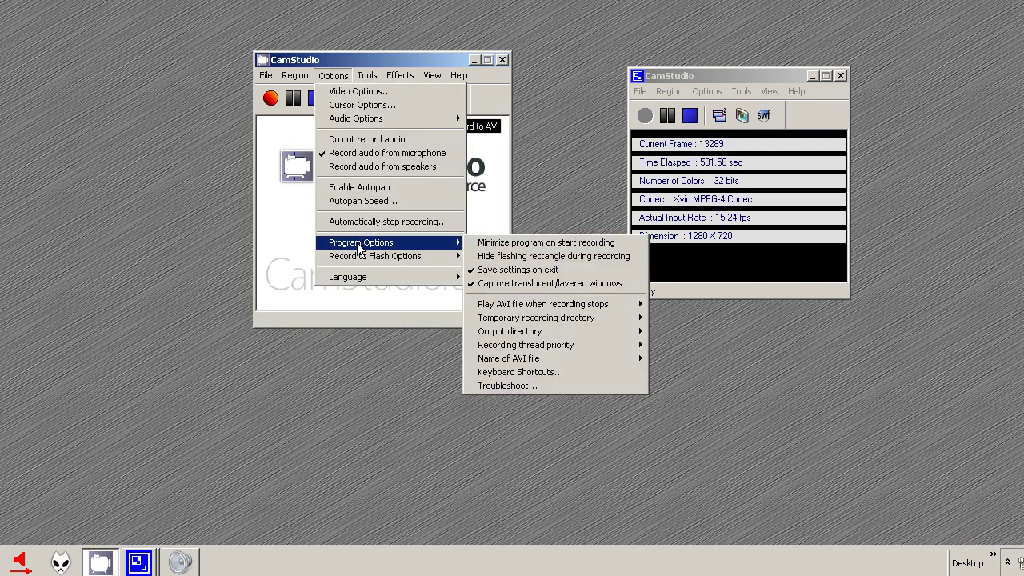
mouse_move(420, 251)
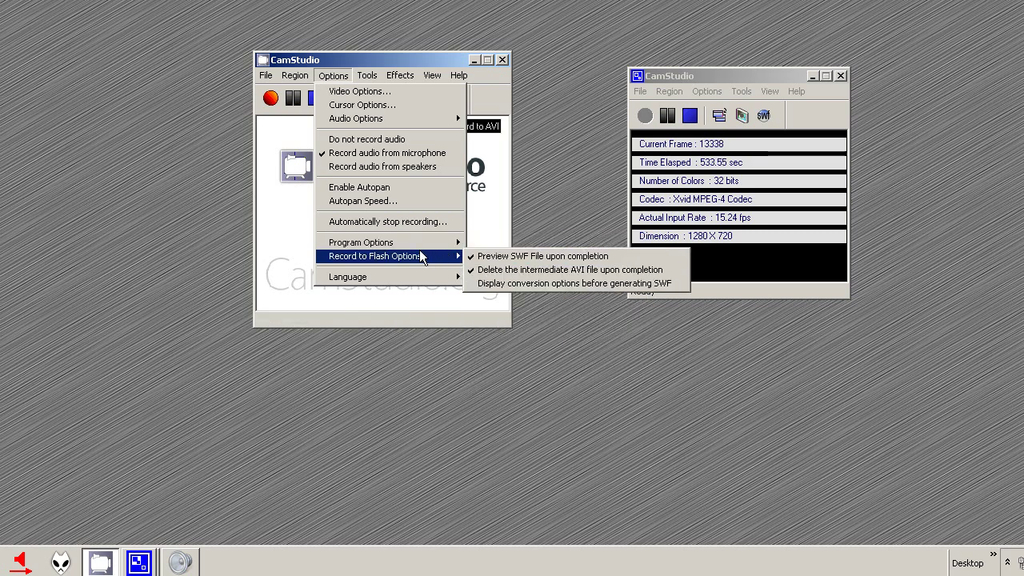
click(412, 317)
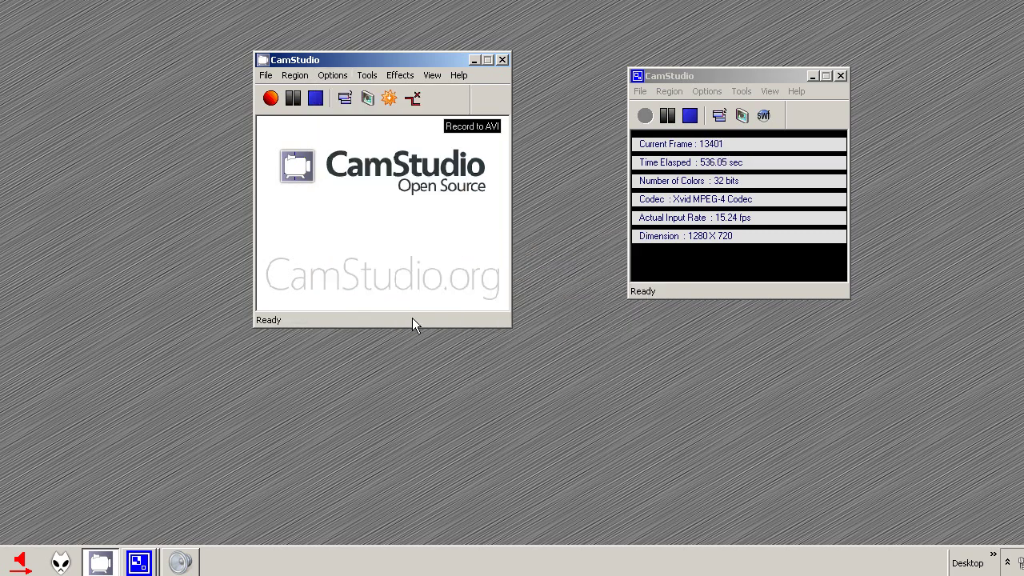
Step: Switch the recording output format to SWF
click(388, 99)
click(394, 94)
click(389, 97)
click(412, 98)
Step: Turn off deleting the intermediate AVI file upon completion in the Record to Flash options
click(337, 76)
mouse_move(379, 256)
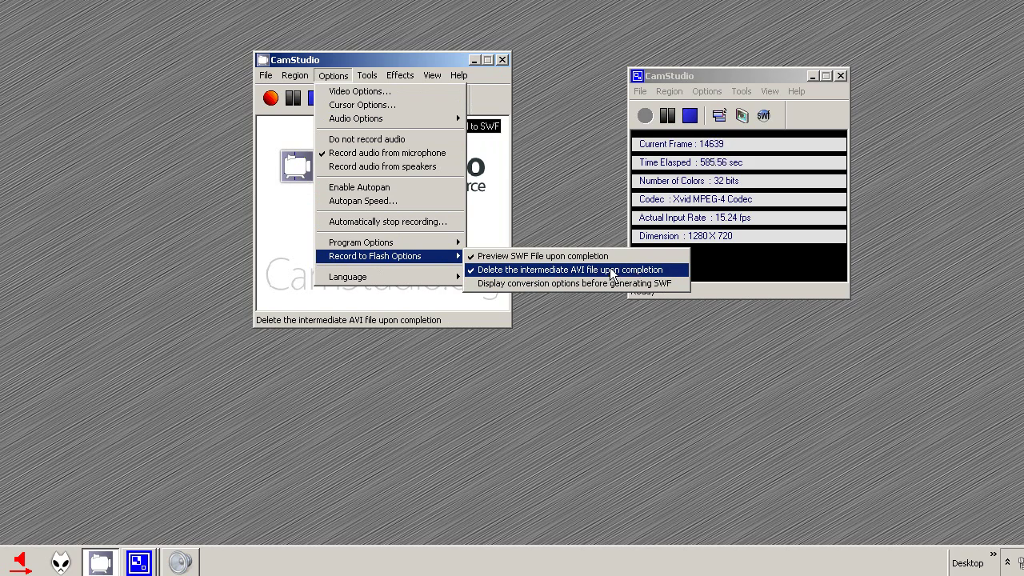
click(513, 272)
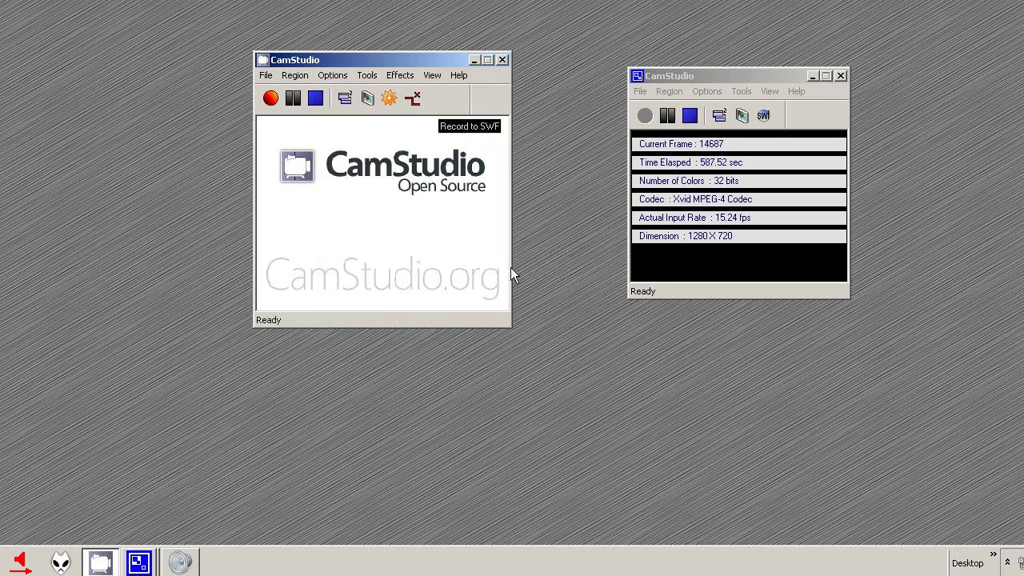
Step: Review the Record to Flash options and glance through the Help and Effects commands, leaving everything as set
click(334, 75)
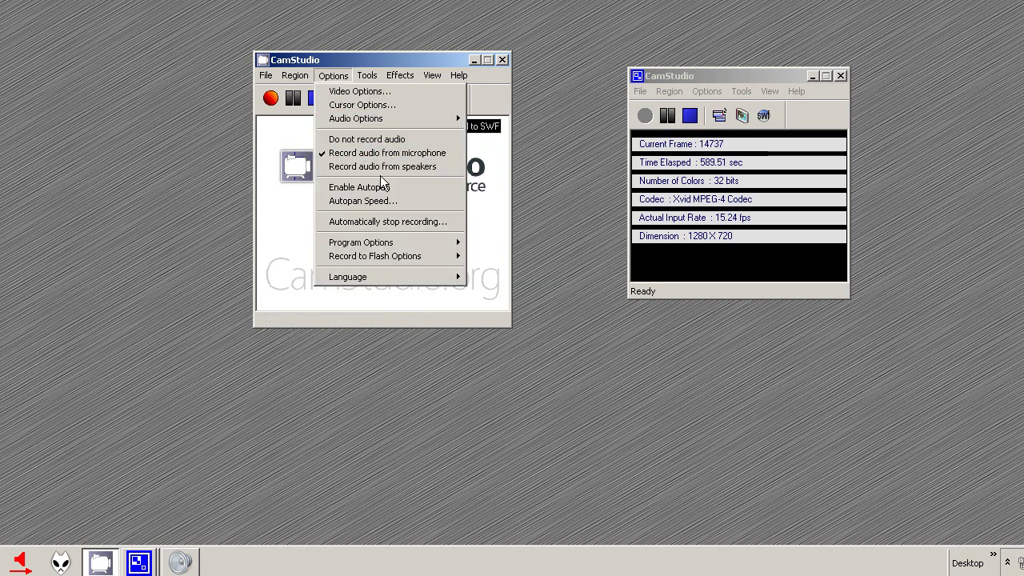
mouse_move(419, 256)
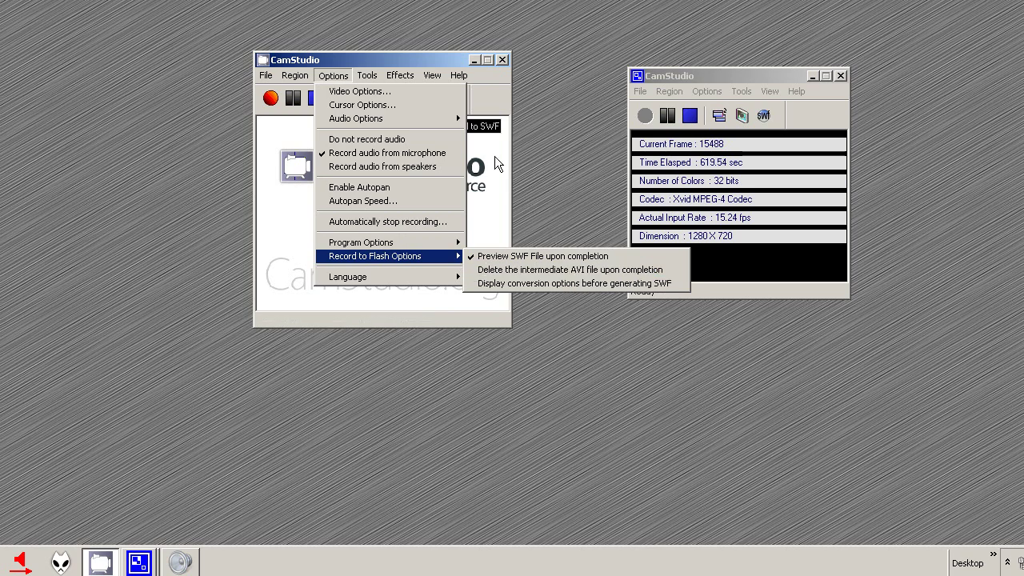
mouse_move(460, 75)
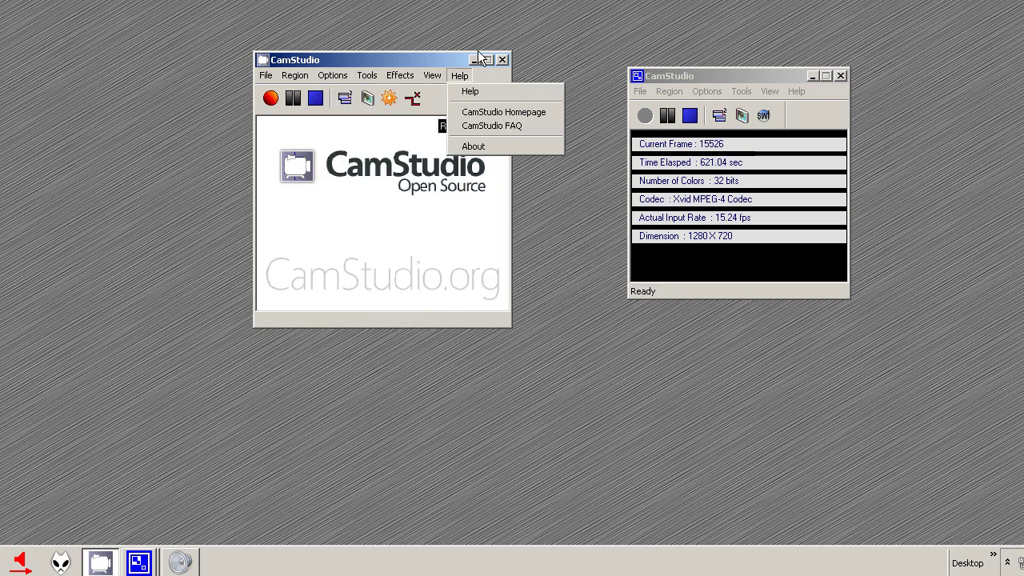
click(391, 58)
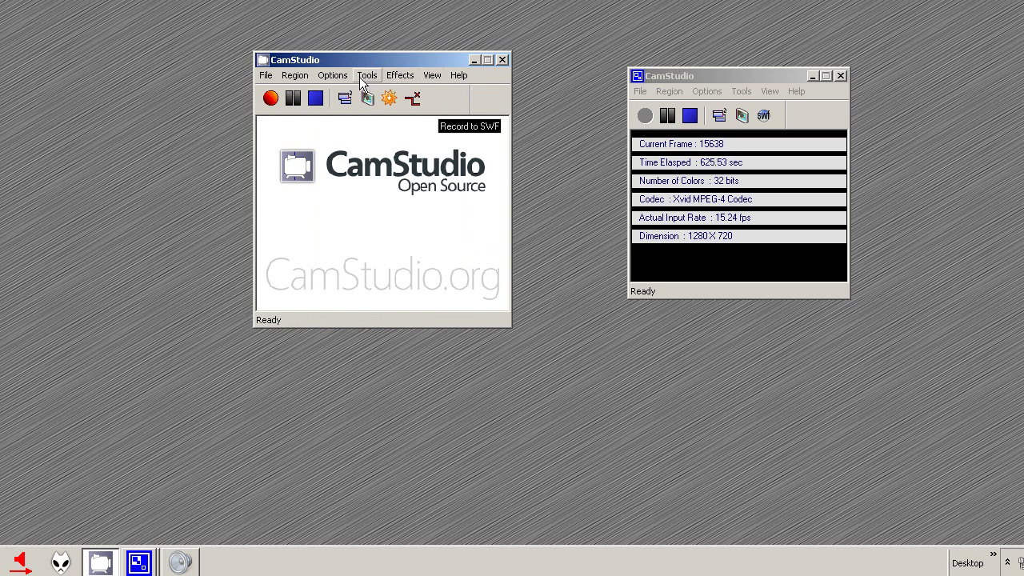
click(387, 76)
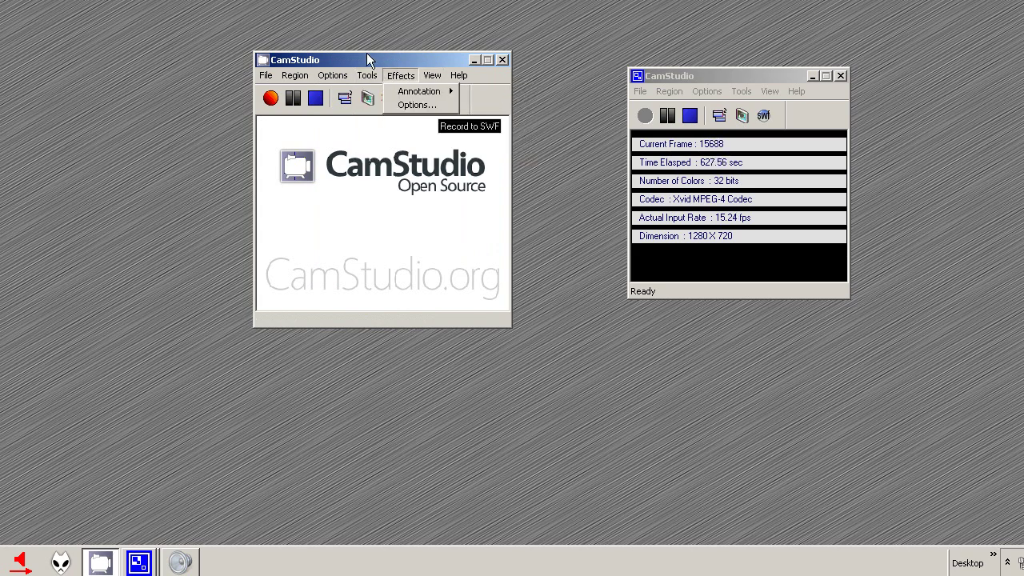
click(383, 56)
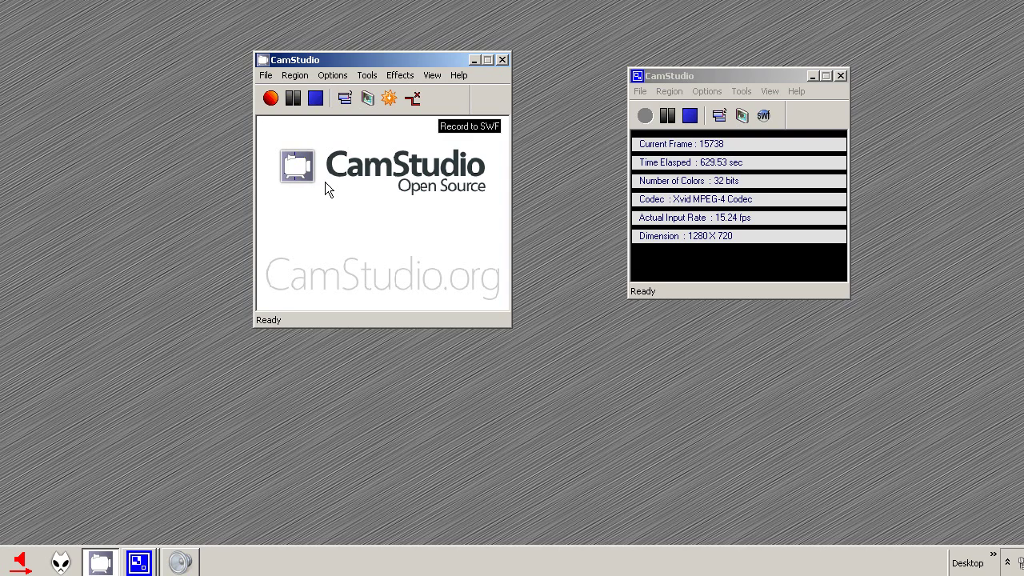